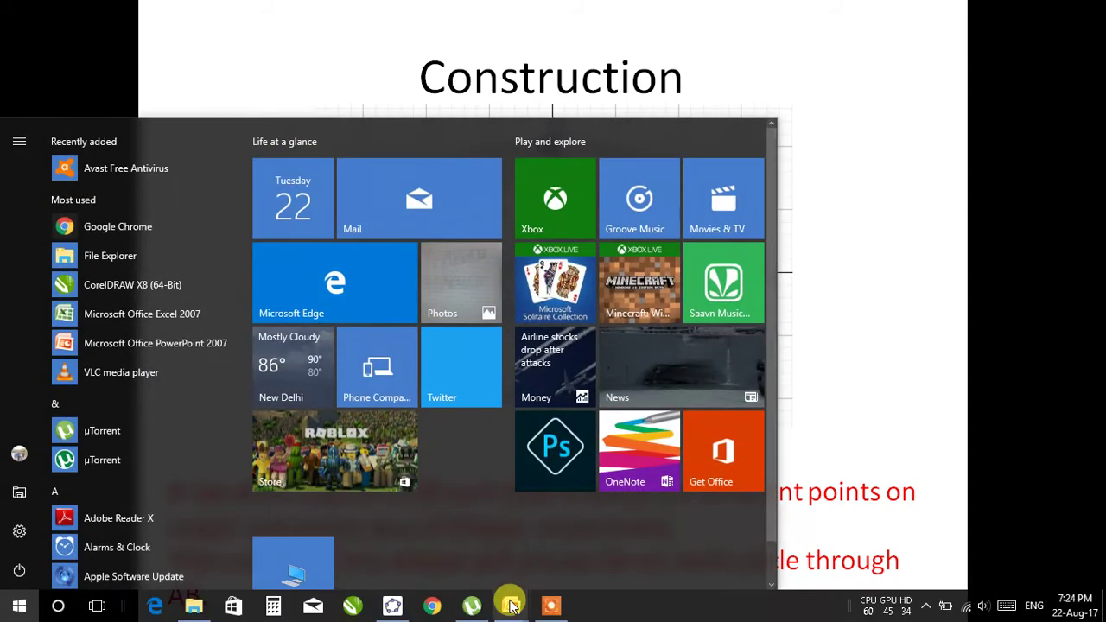
# In ellipse.ggb, pan to the upper-left of the graph and place free points A and B
pyautogui.click(394, 604)
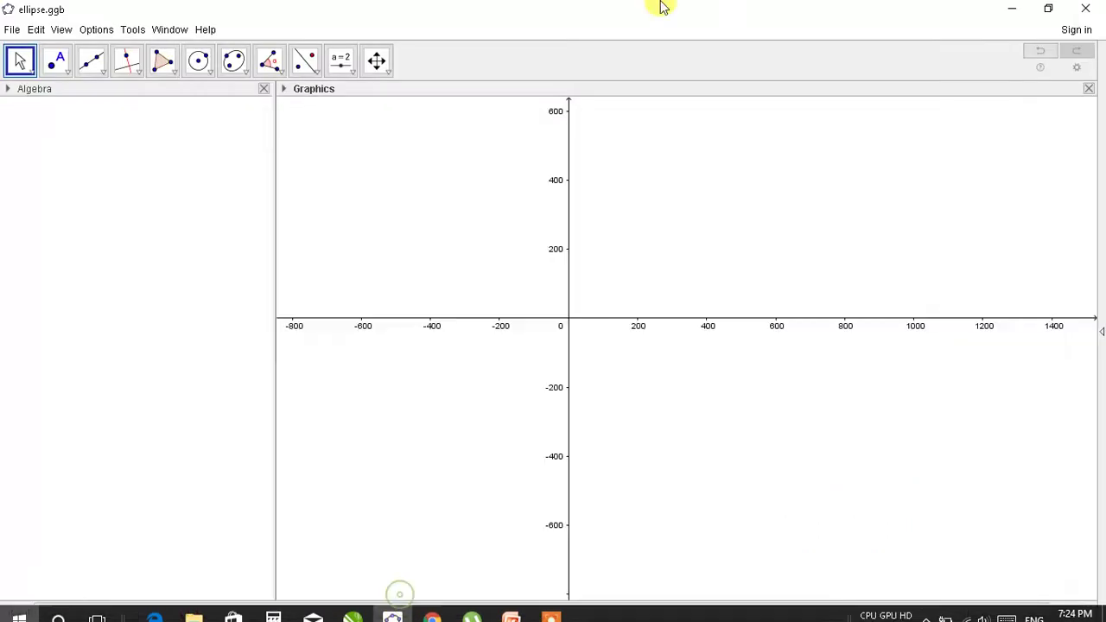
pyautogui.scroll(-6, 642, 319)
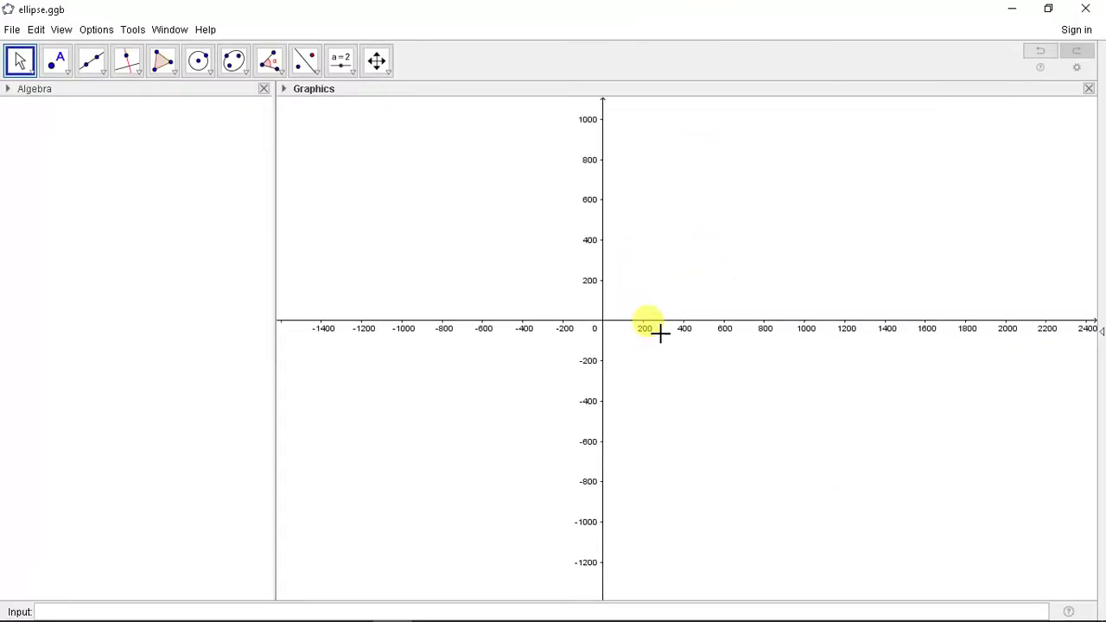
pyautogui.moveTo(564, 259); pyautogui.dragTo(623, 321)
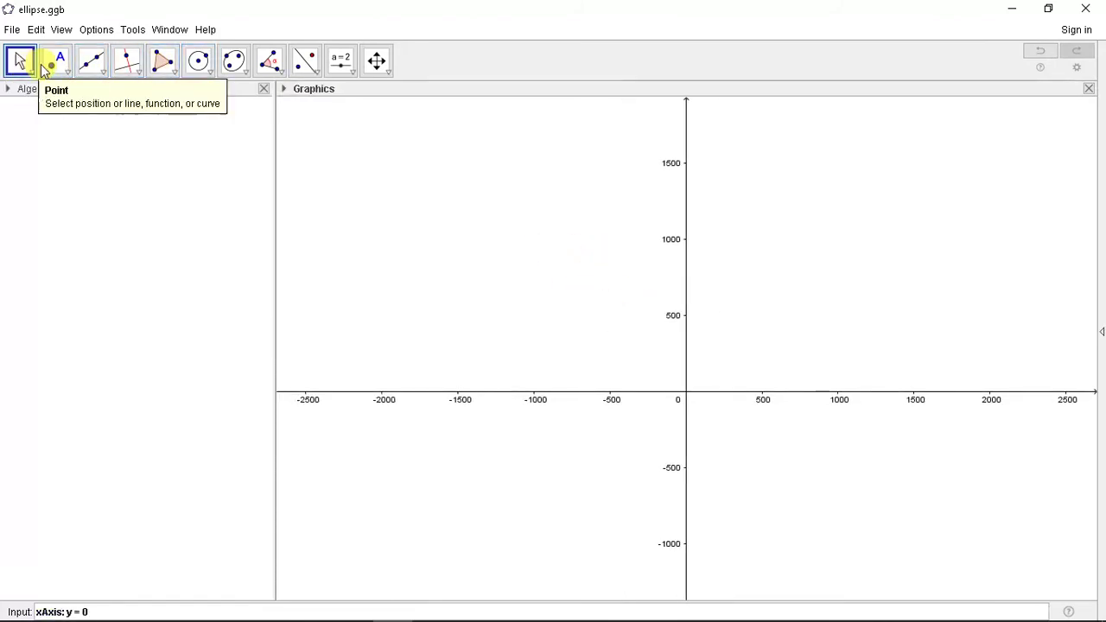
pyautogui.click(54, 62)
pyautogui.click(522, 334)
pyautogui.click(635, 186)
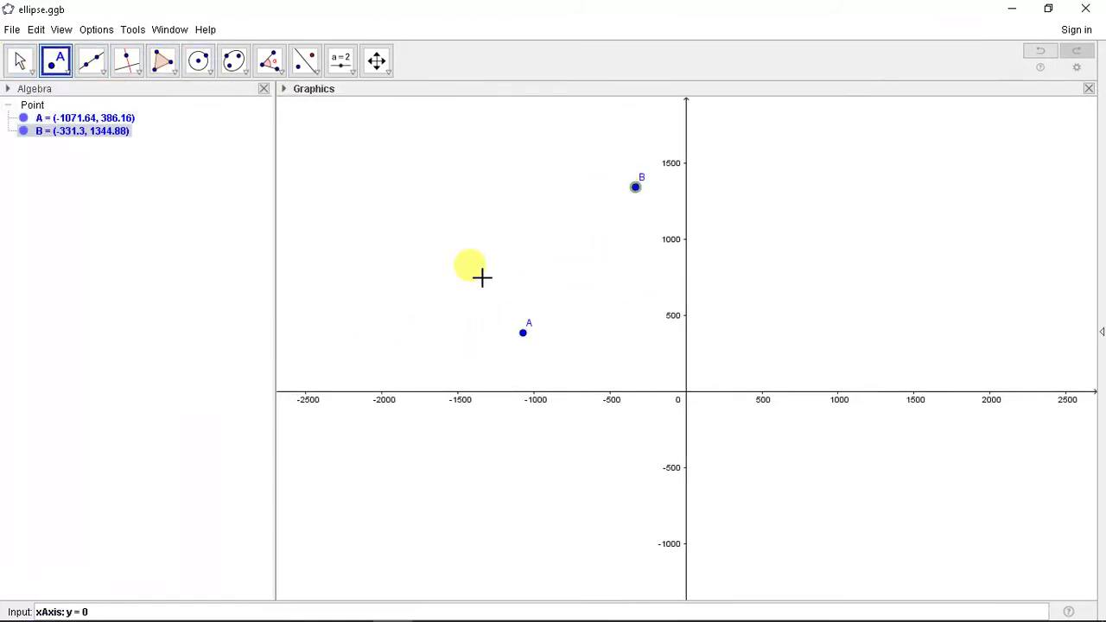
# Place point C and drag it just right of the y-axis near (105, 1249)
pyautogui.rightClick(513, 249)
pyautogui.click(461, 260)
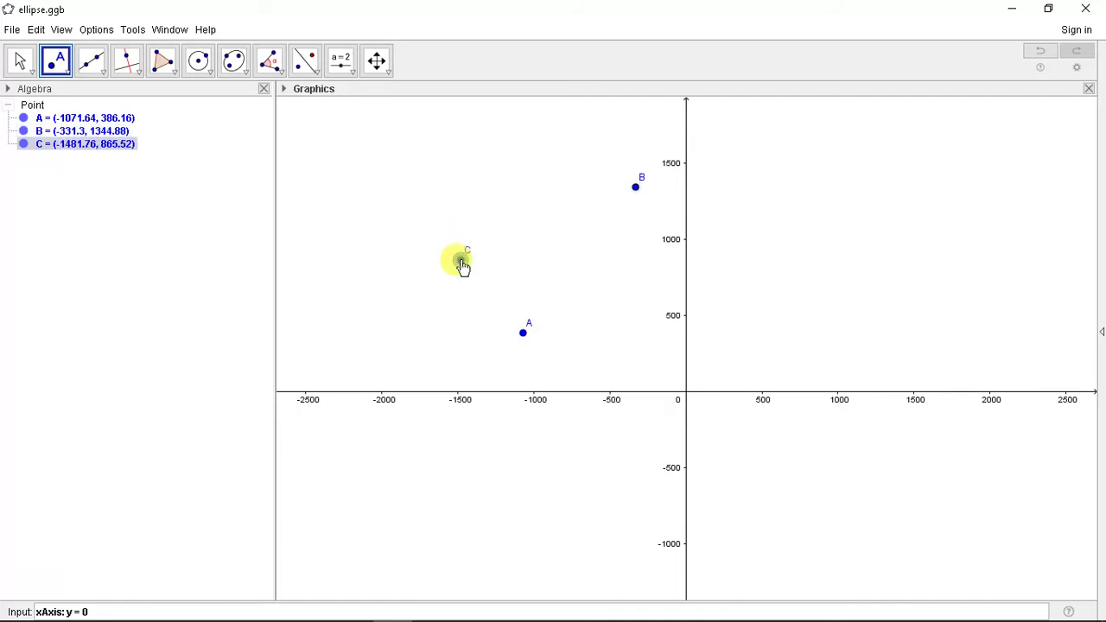
pyautogui.press('Escape')
pyautogui.moveTo(463, 266); pyautogui.dragTo(705, 208)
pyautogui.rightClick(523, 332)
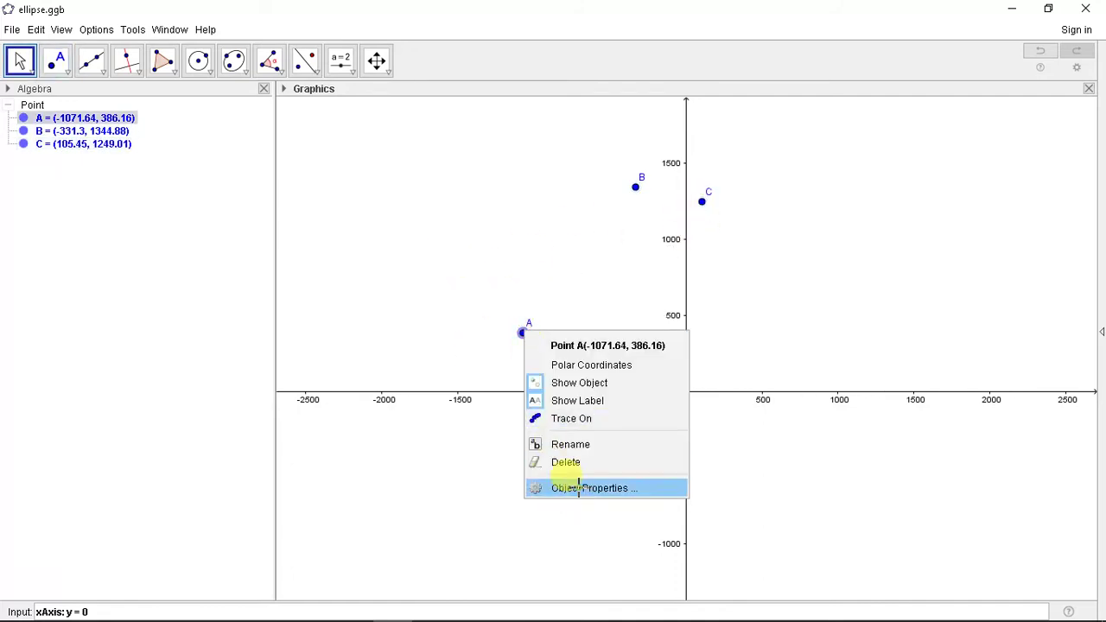
# Fix point A in place through its Object Properties
pyautogui.click(572, 512)
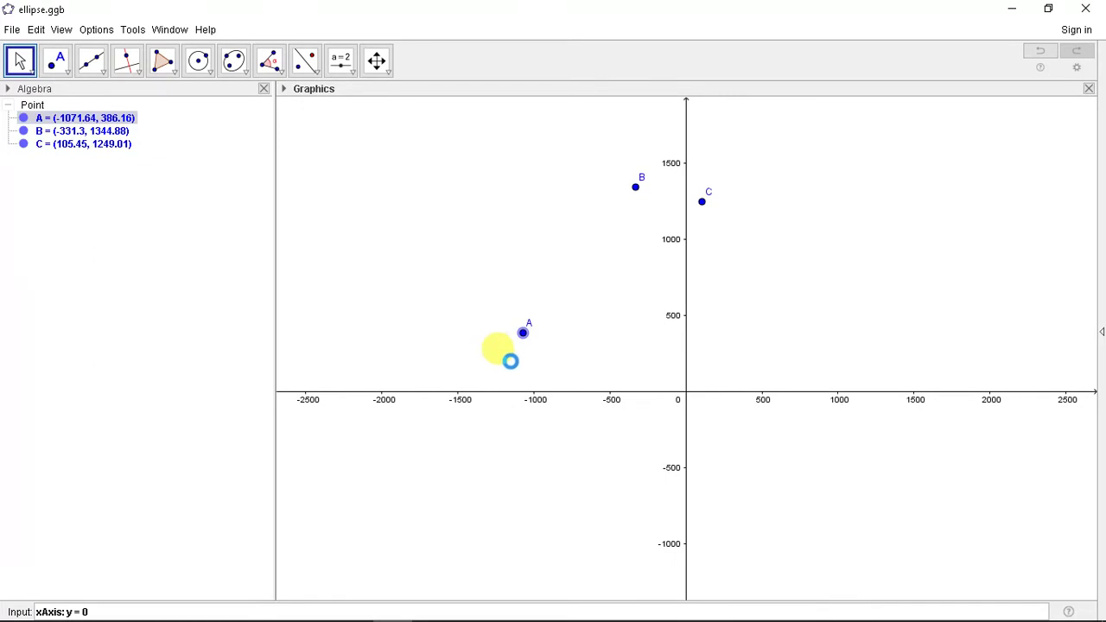
pyautogui.doubleClick(491, 358)
pyautogui.click(318, 122)
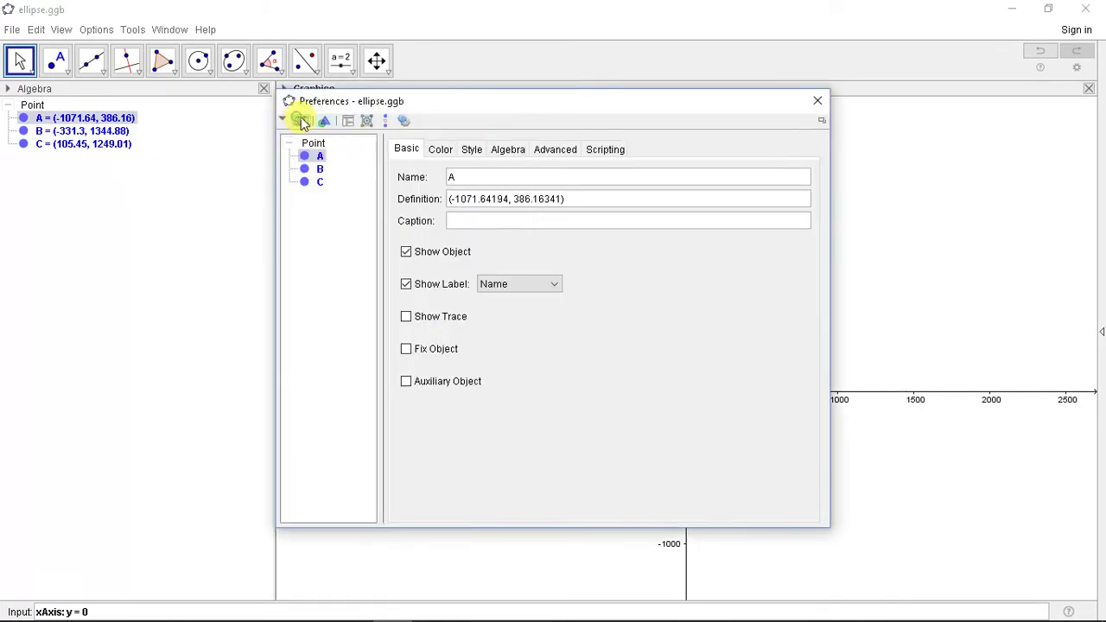
pyautogui.click(422, 349)
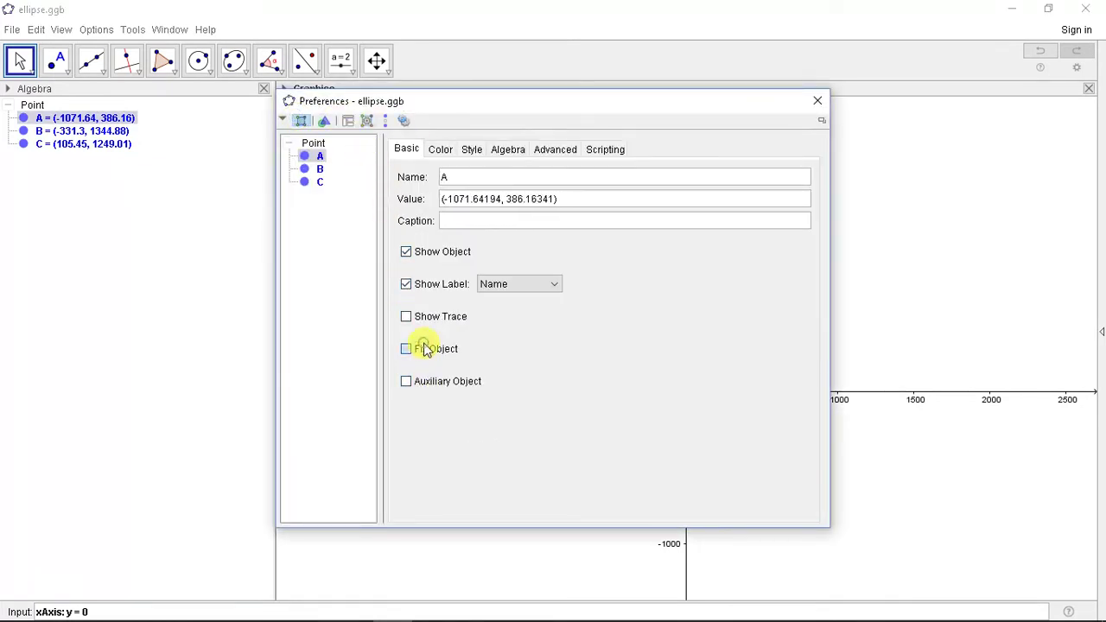
pyautogui.click(817, 101)
# Fix point B in place through its Object Properties
pyautogui.rightClick(636, 189)
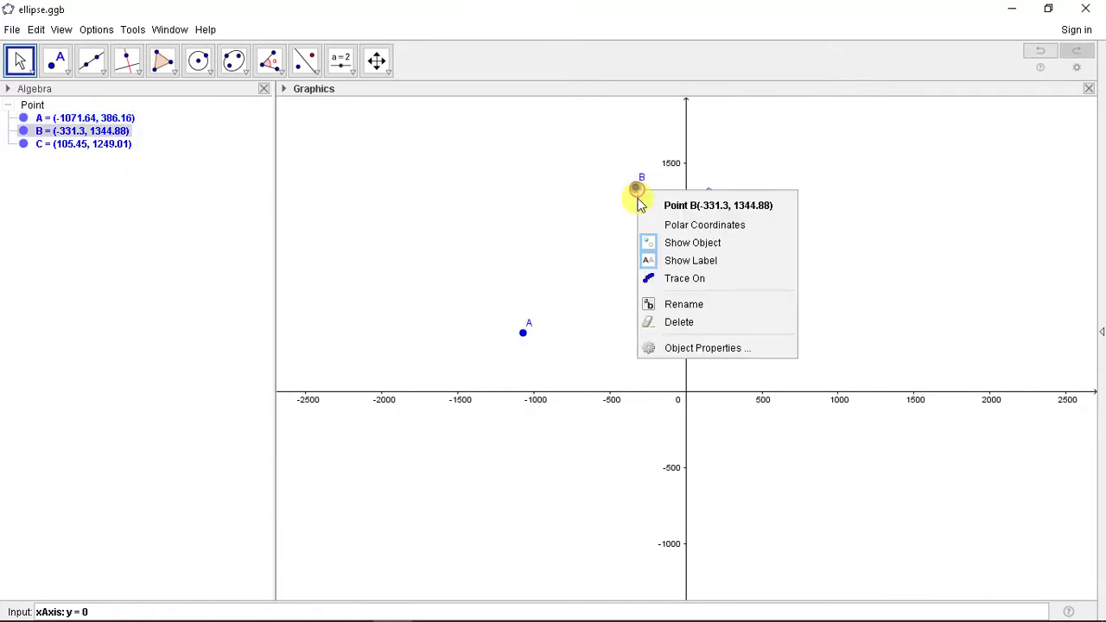
pyautogui.click(654, 348)
pyautogui.click(442, 349)
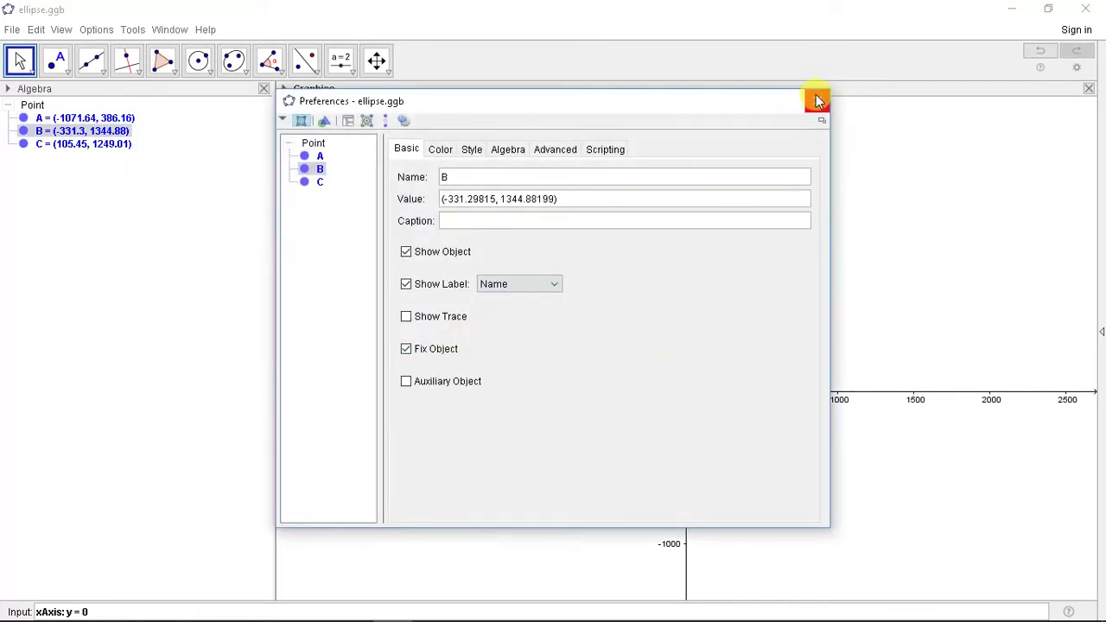
pyautogui.click(818, 101)
# Fix point C in place through its Object Properties
pyautogui.click(701, 202)
pyautogui.rightClick(701, 204)
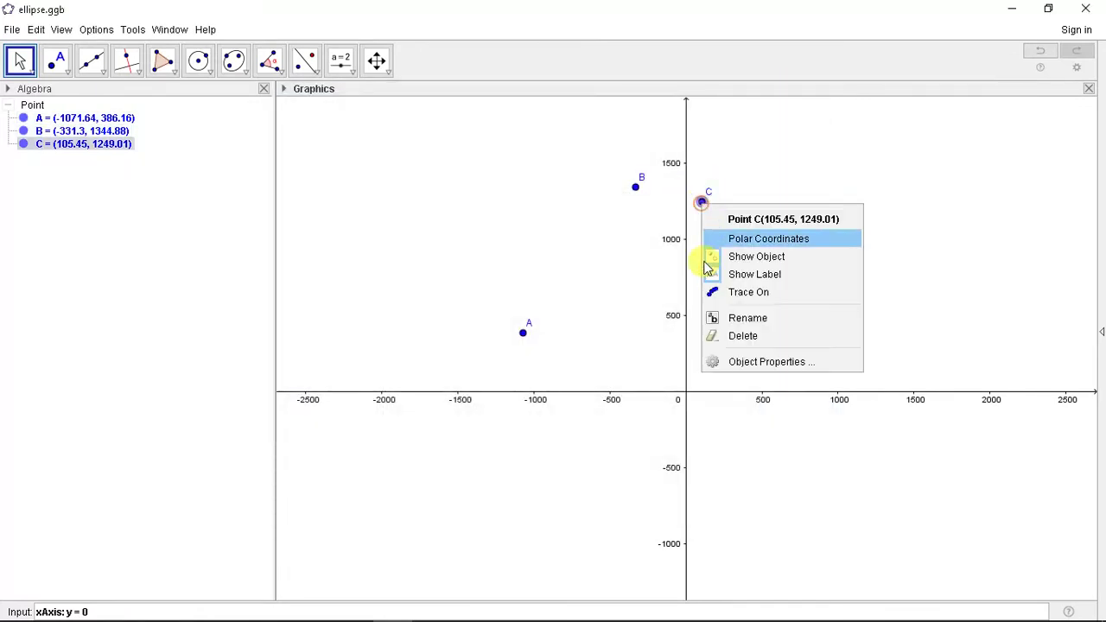
pyautogui.click(732, 371)
pyautogui.click(418, 348)
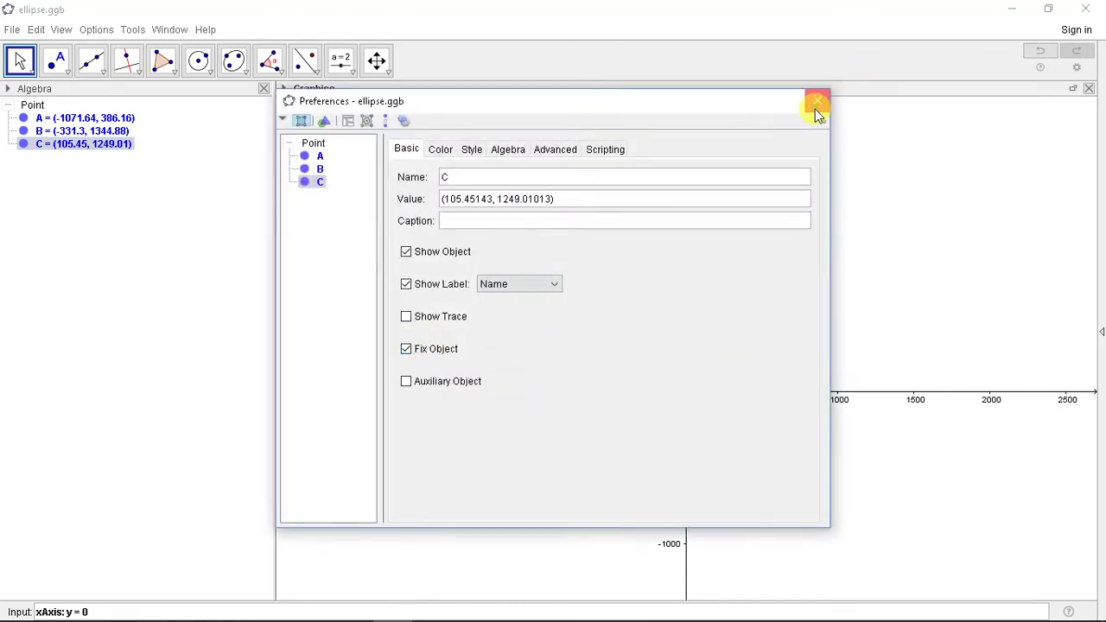
pyautogui.click(817, 102)
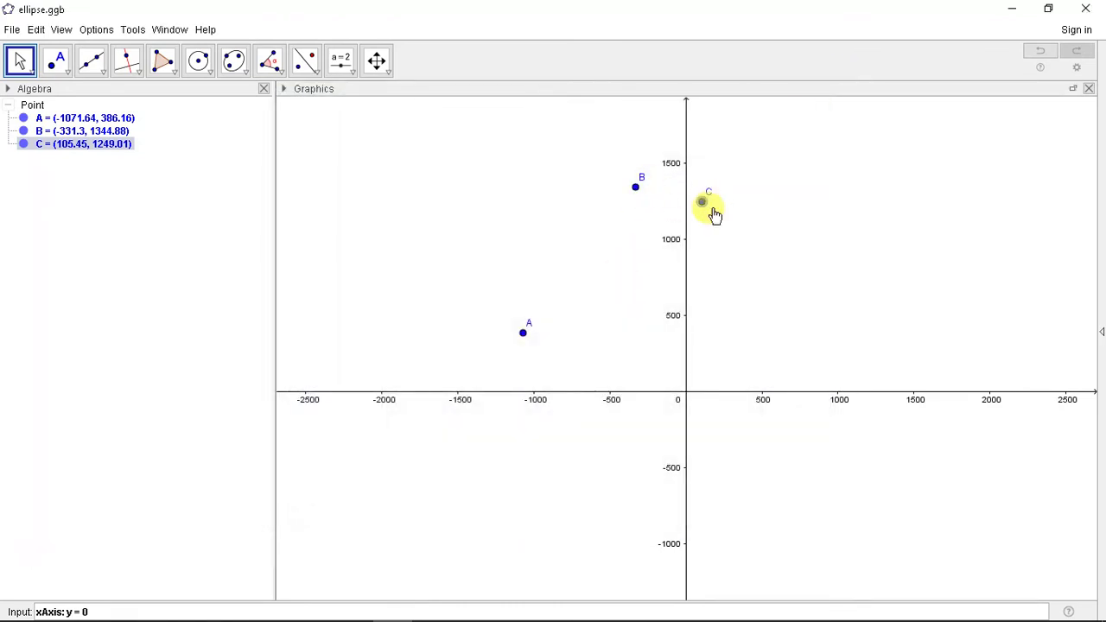
# Draw segment f (1211.3) joining points A and B
pyautogui.moveTo(523, 341); pyautogui.dragTo(583, 350)
pyautogui.scroll(-2, 551, 338)
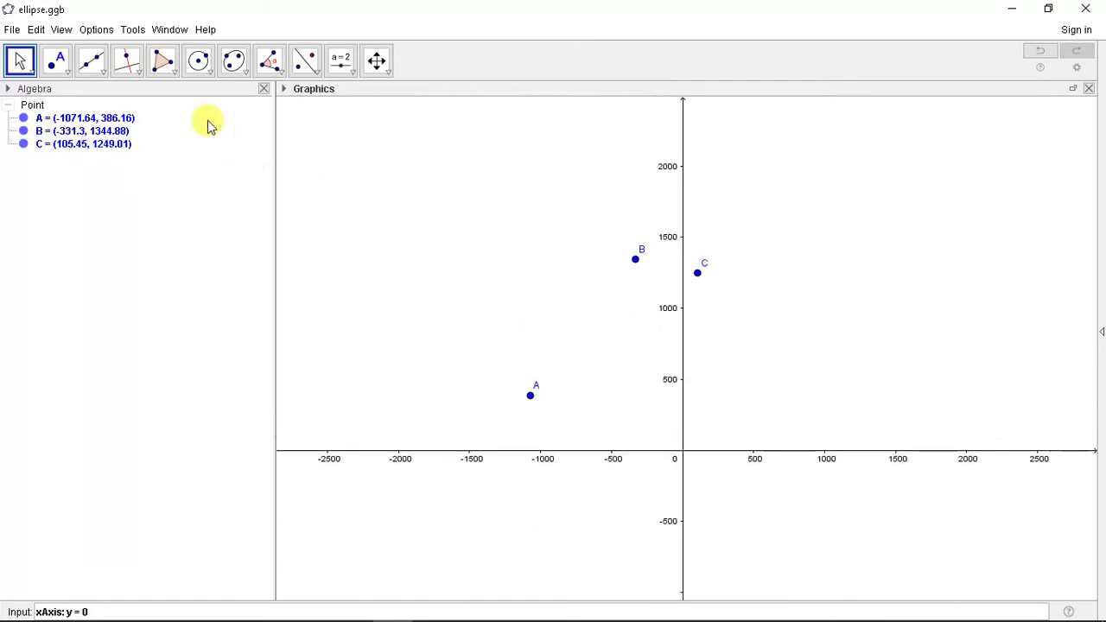
pyautogui.click(101, 72)
pyautogui.click(121, 127)
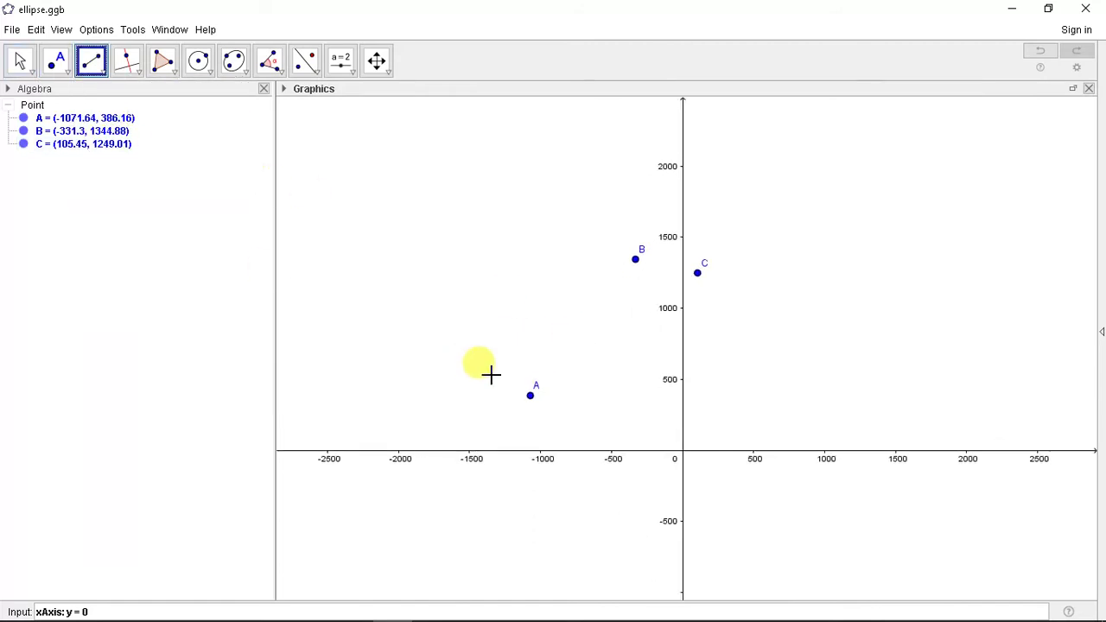
pyautogui.click(530, 395)
pyautogui.click(635, 260)
pyautogui.scroll(1, 635, 259)
pyautogui.press('Escape')
# Construct line g, the perpendicular bisector of segment f
pyautogui.scroll(1, 588, 358)
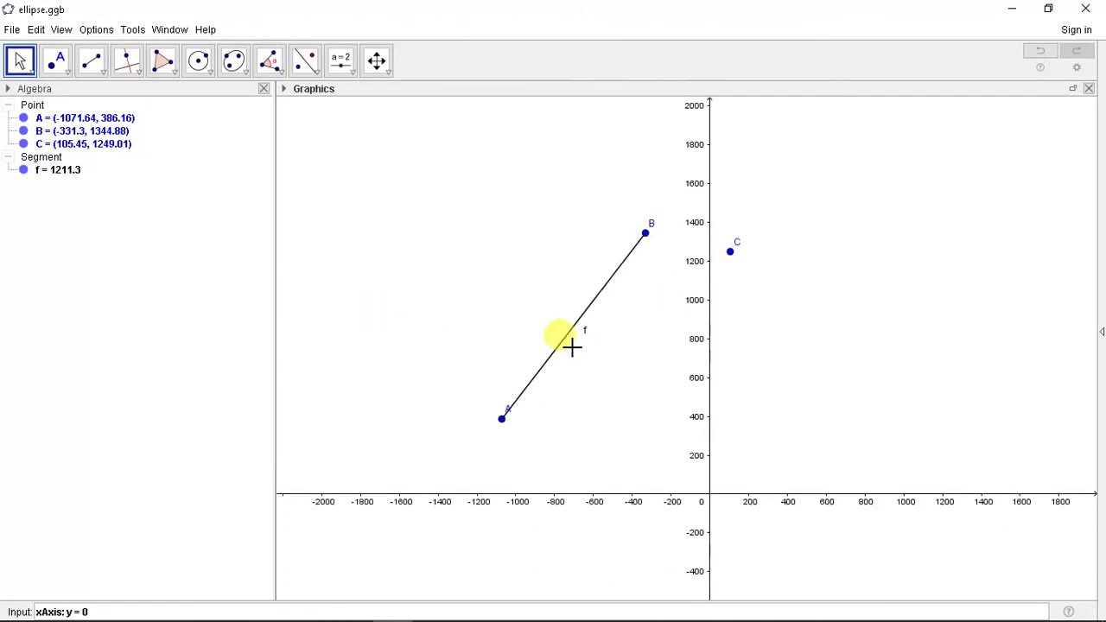
pyautogui.scroll(1, 389, 255)
pyautogui.click(130, 65)
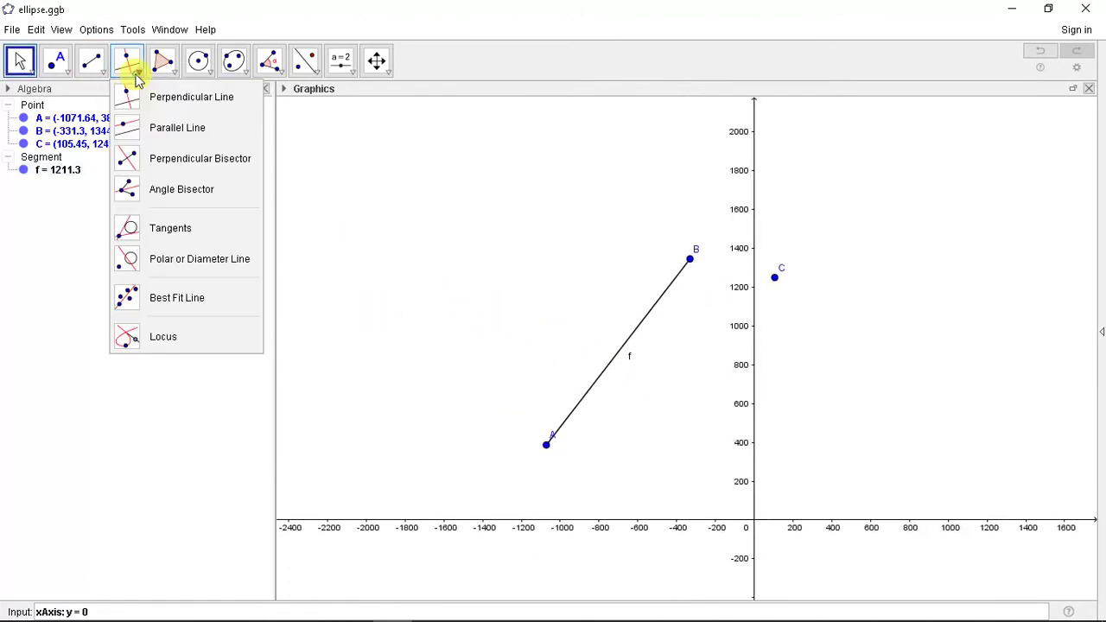
pyautogui.click(194, 166)
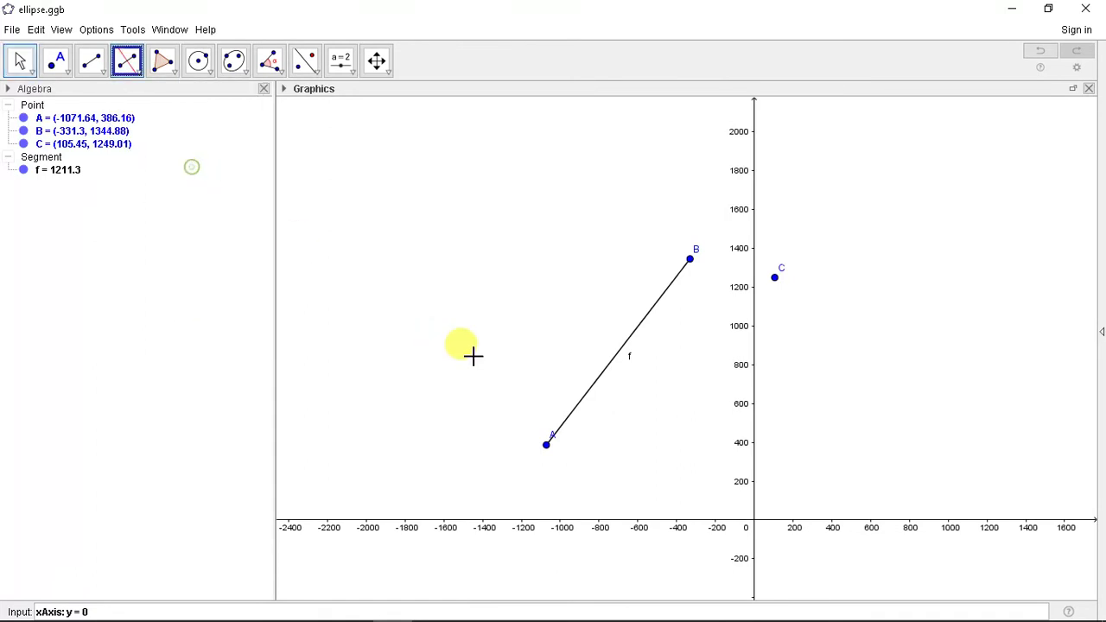
pyautogui.click(610, 368)
pyautogui.scroll(-2, 524, 288)
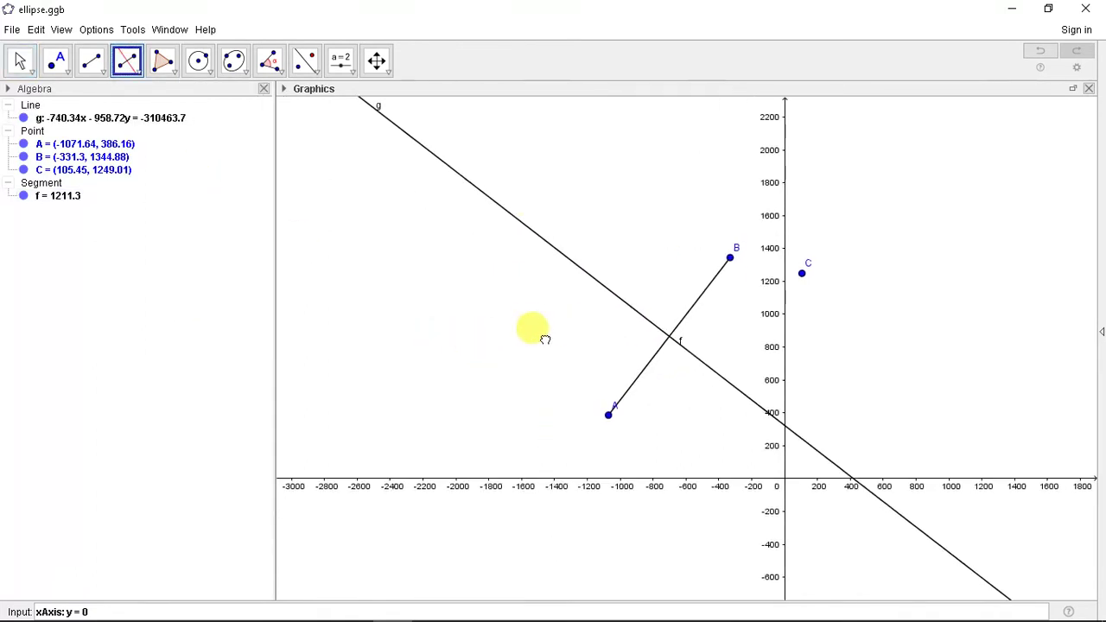
# Undo the stray point created by a misplaced semicircle start, then select point B
pyautogui.click(197, 62)
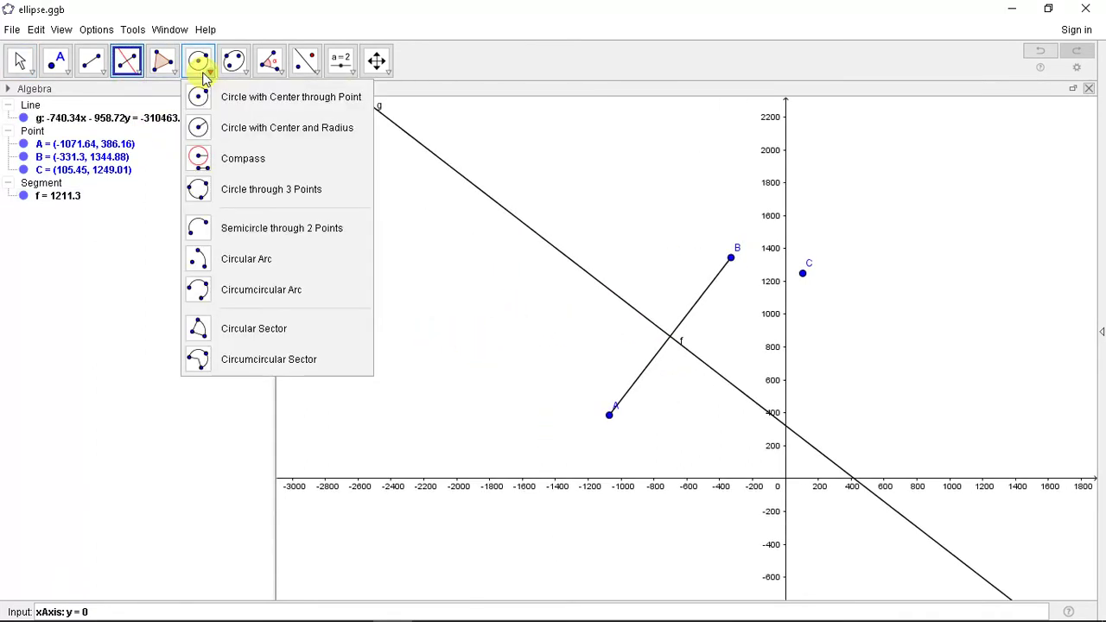
pyautogui.click(244, 234)
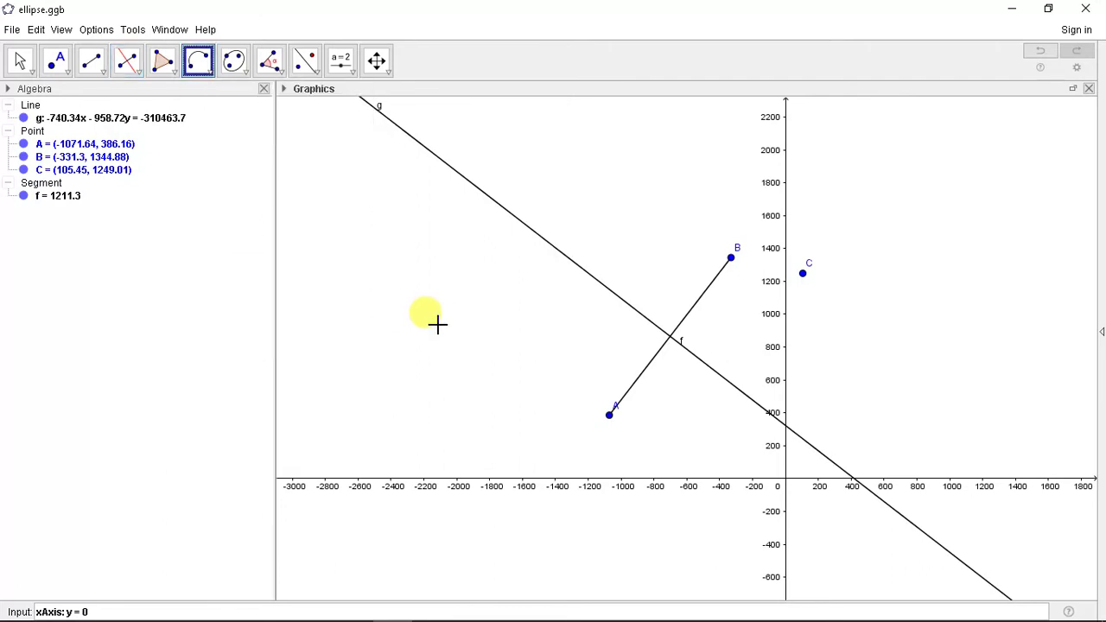
pyautogui.click(670, 337)
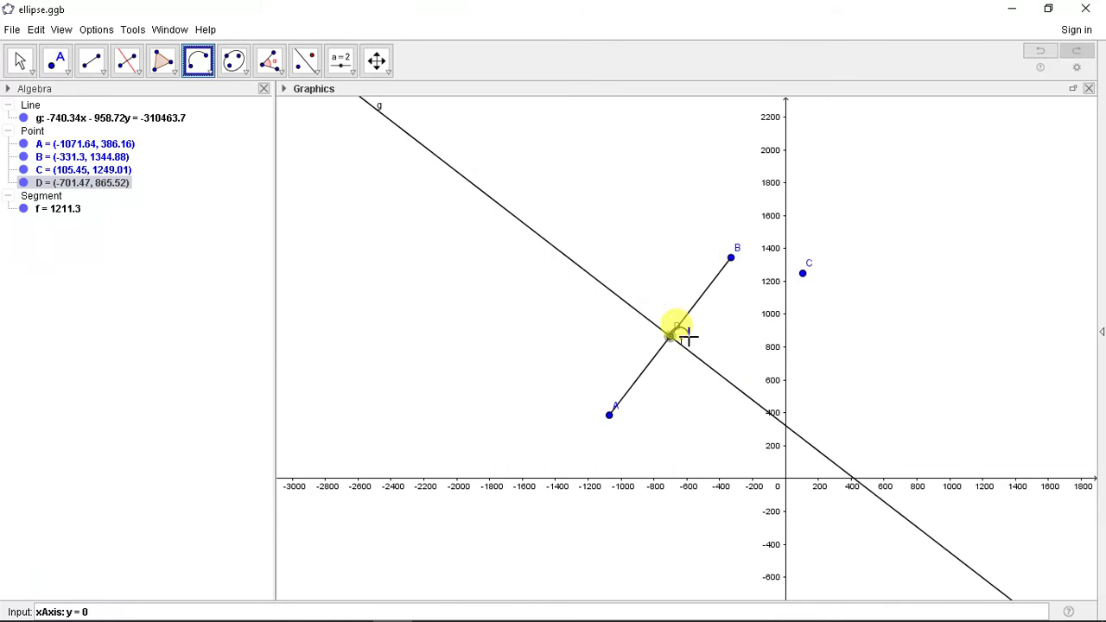
pyautogui.hotkey('ctrl', 'z')
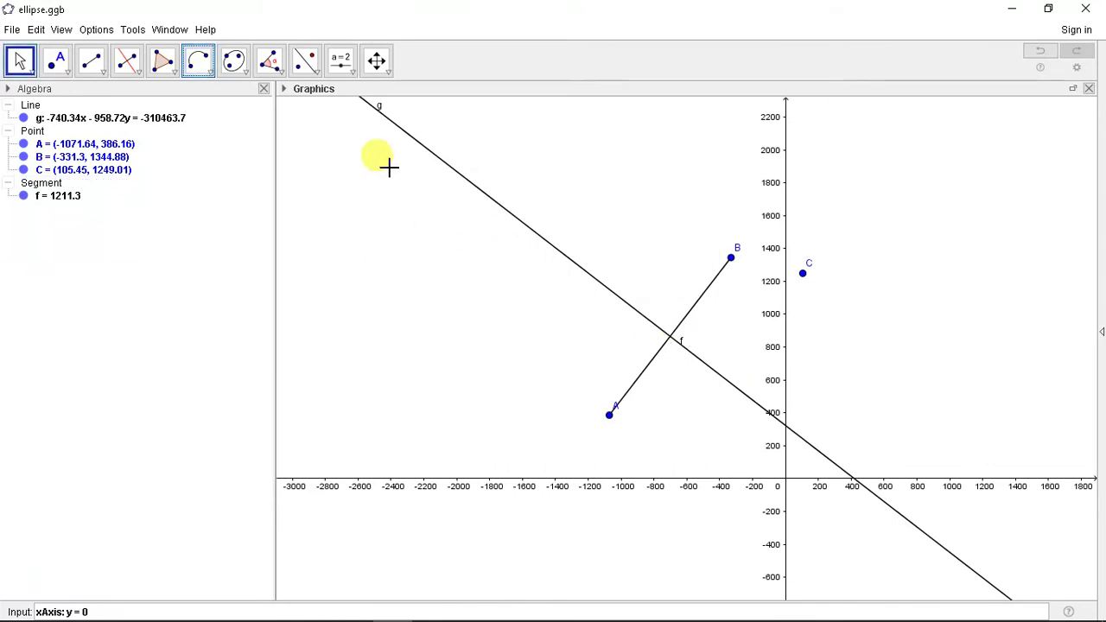
pyautogui.press('Escape')
pyautogui.click(730, 257)
# Draw semicircular arc c (1902.71) from point B to point A
pyautogui.click(234, 62)
pyautogui.click(198, 62)
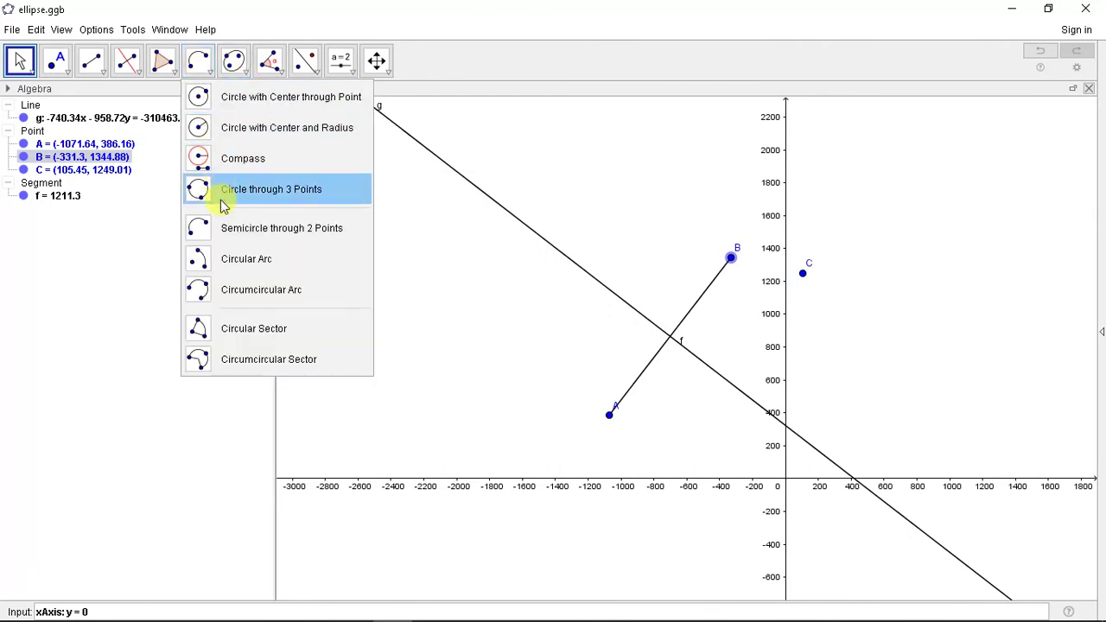
pyautogui.click(223, 226)
pyautogui.click(731, 257)
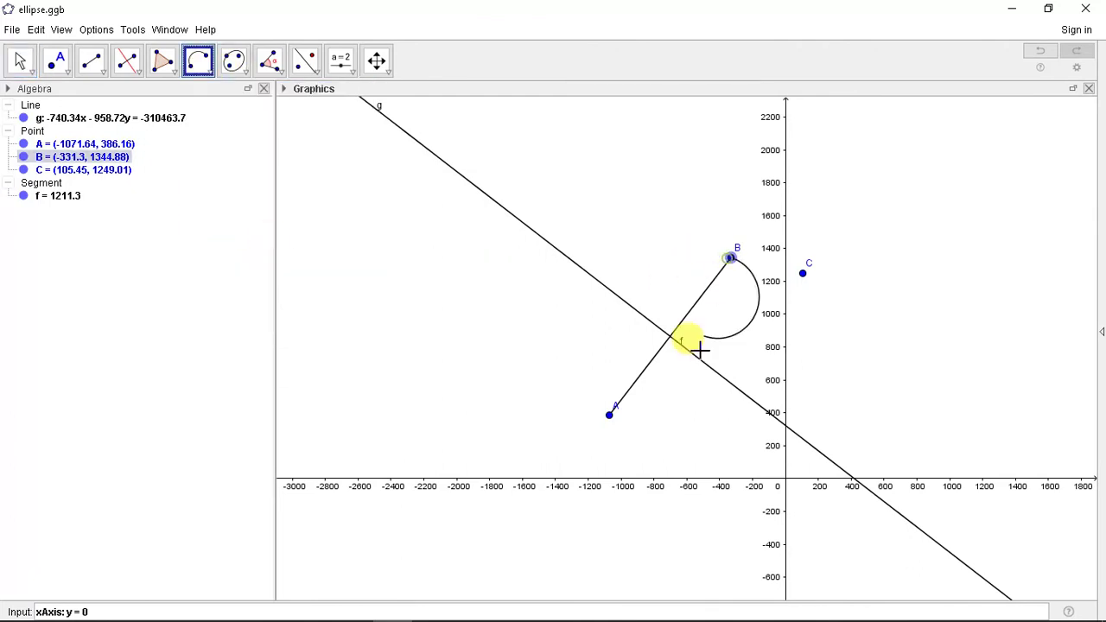
pyautogui.click(602, 422)
pyautogui.scroll(-3, 595, 321)
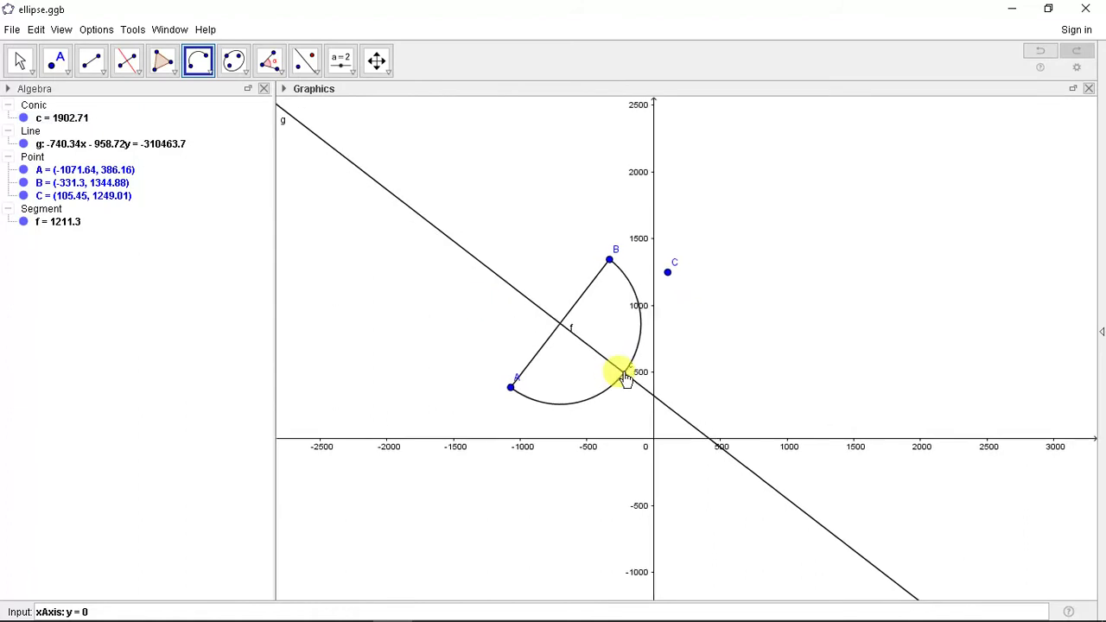
pyautogui.scroll(2, 625, 376)
# Place point D on arc c and slide it to (-117.96, 703.26)
pyautogui.click(54, 61)
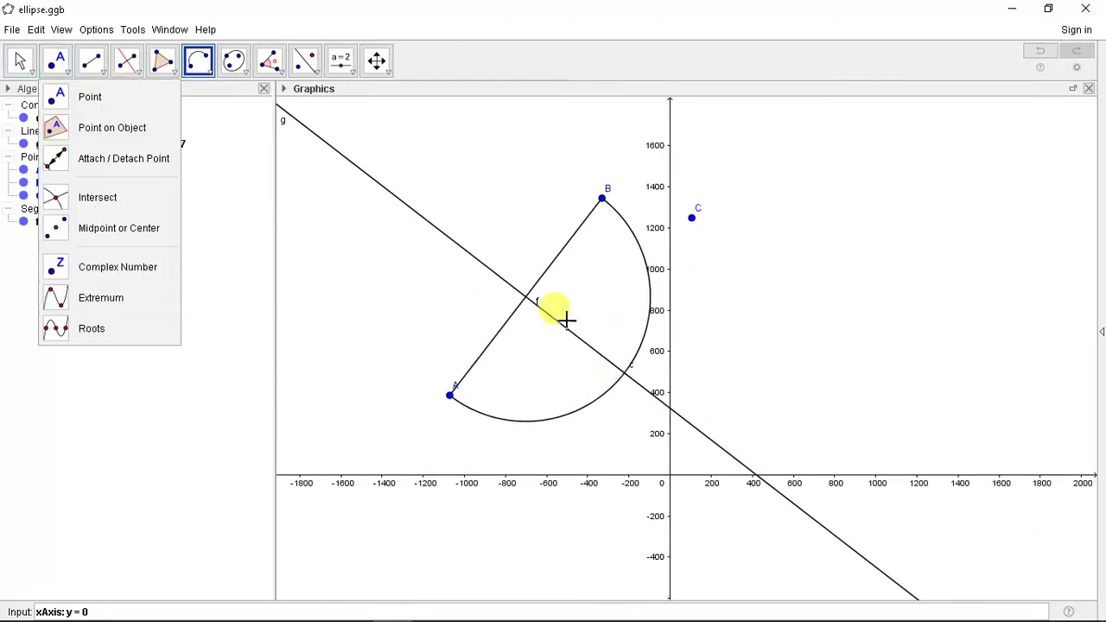
pyautogui.click(79, 100)
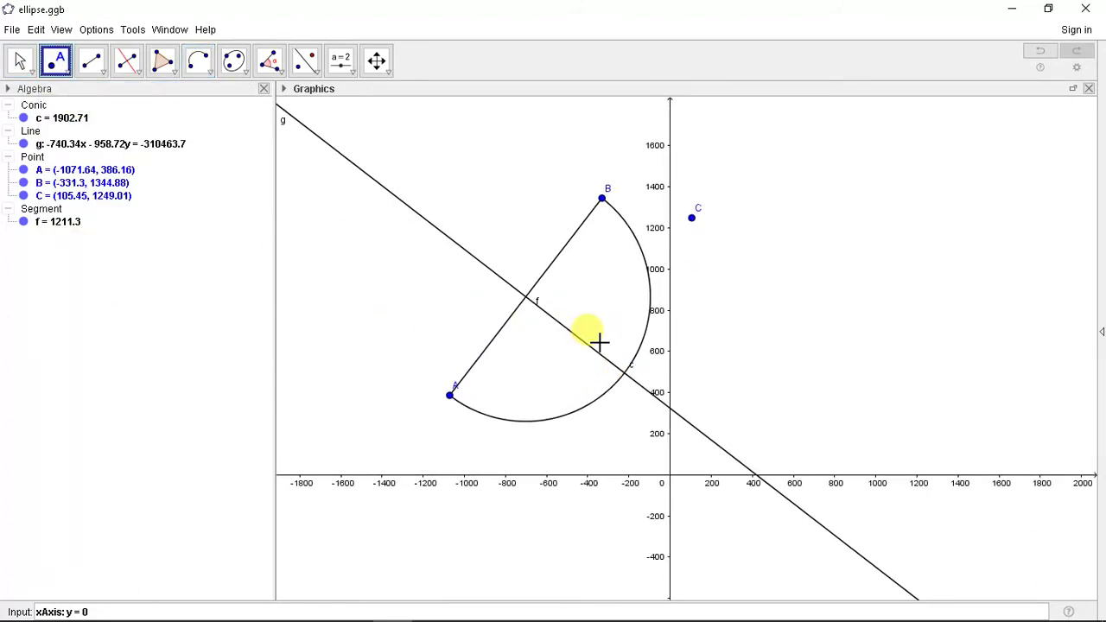
pyautogui.click(636, 353)
pyautogui.moveTo(634, 354)
pyautogui.mouseDown()
pyautogui.moveTo(648, 254)
pyautogui.moveTo(521, 444)
pyautogui.moveTo(636, 316)
pyautogui.moveTo(630, 354)
pyautogui.moveTo(647, 341)
pyautogui.mouseUp()
pyautogui.scroll(-2, 519, 328)
pyautogui.scroll(5, 511, 325)
pyautogui.scroll(-2, 436, 320)
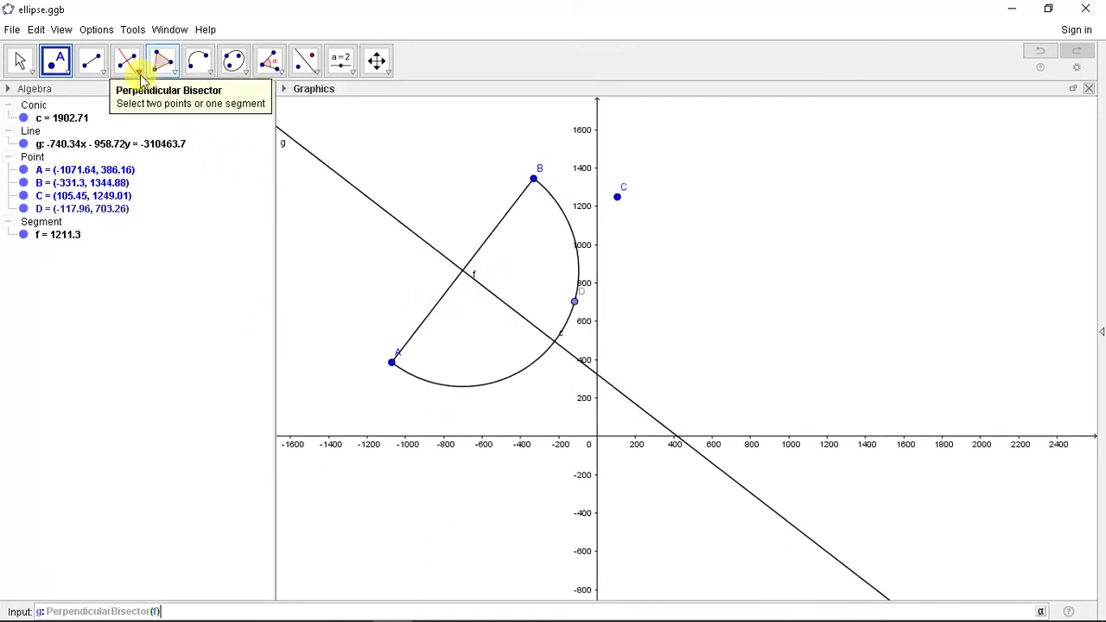
# Draw line h through A and D, and line i through B and D
pyautogui.click(94, 64)
pyautogui.click(108, 96)
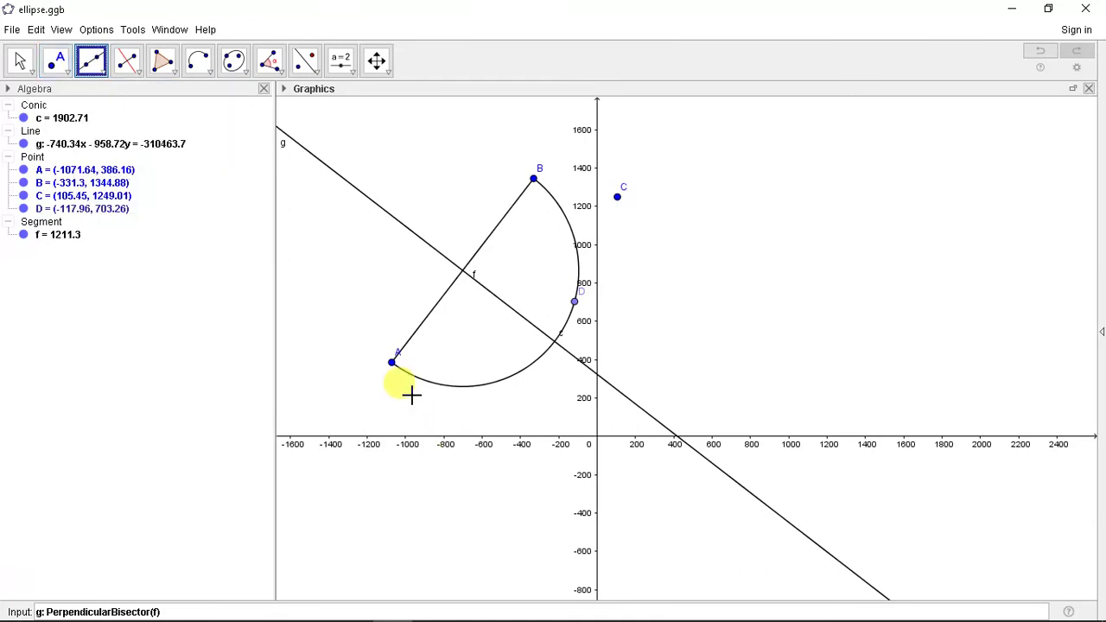
pyautogui.click(392, 362)
pyautogui.click(573, 302)
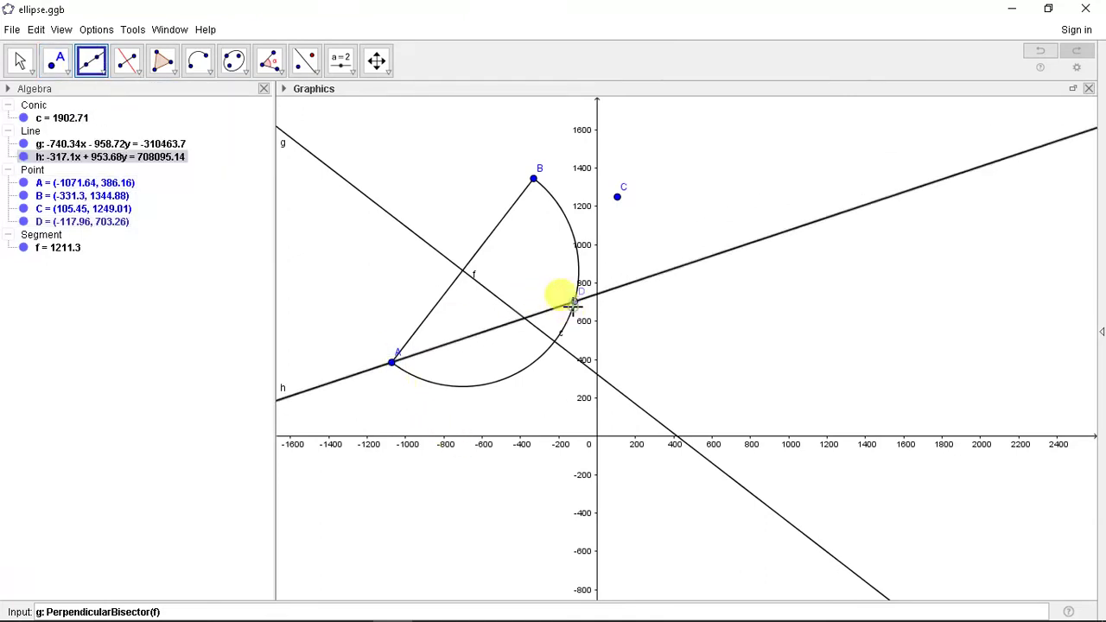
pyautogui.click(534, 179)
pyautogui.click(574, 302)
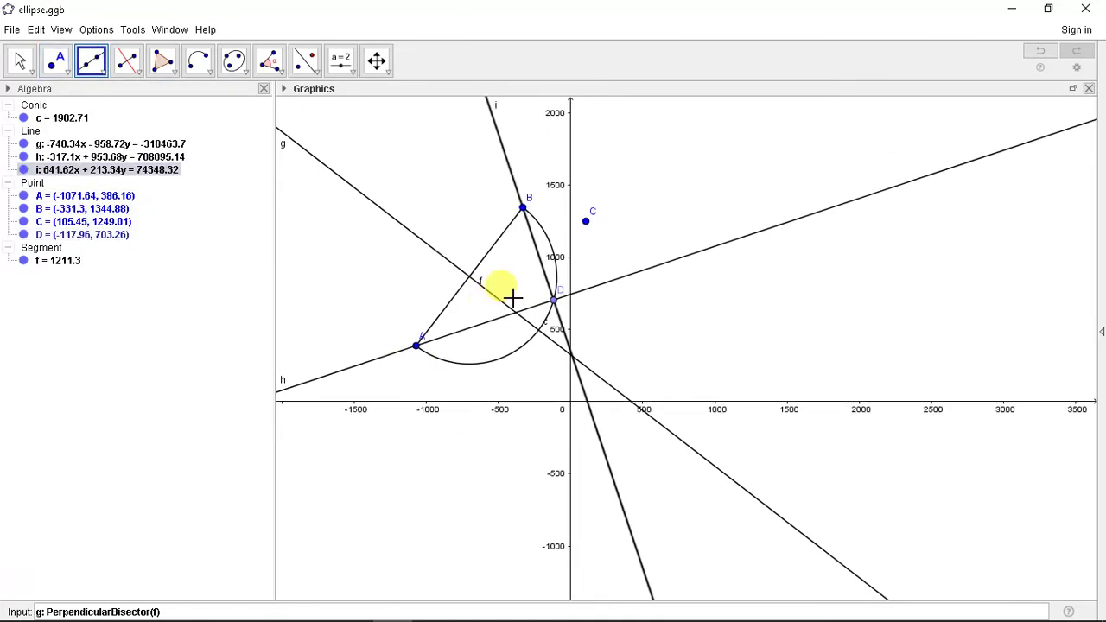
pyautogui.press('Escape')
# Slide point D along the arc to (-103.92, 766.77)
pyautogui.moveTo(562, 291); pyautogui.dragTo(497, 231)
pyautogui.scroll(-2, 497, 231)
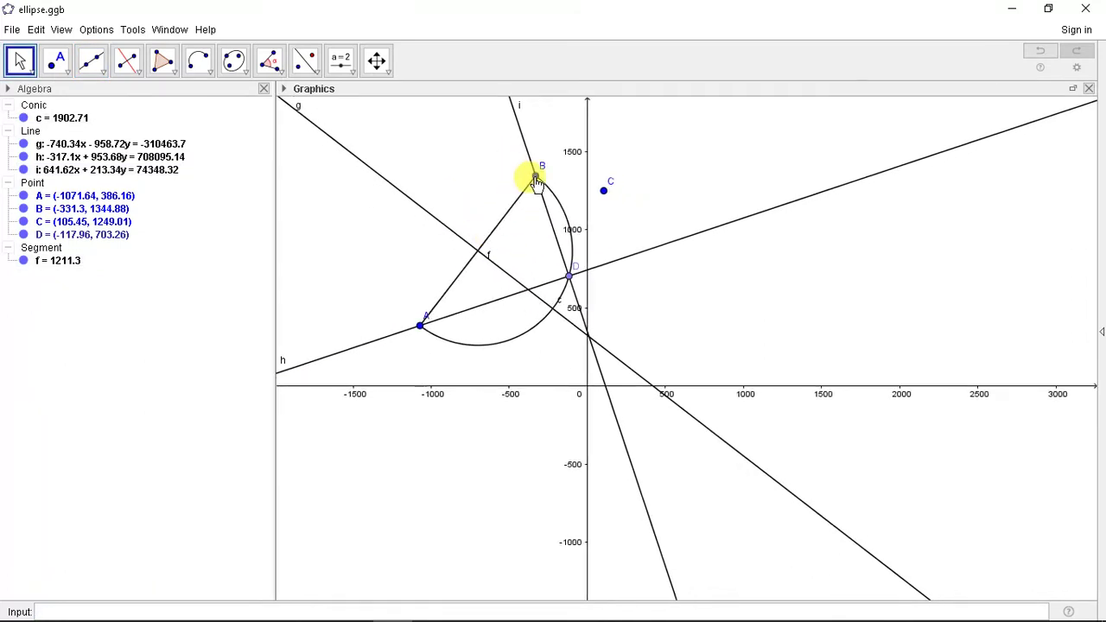
pyautogui.moveTo(569, 286); pyautogui.dragTo(569, 259)
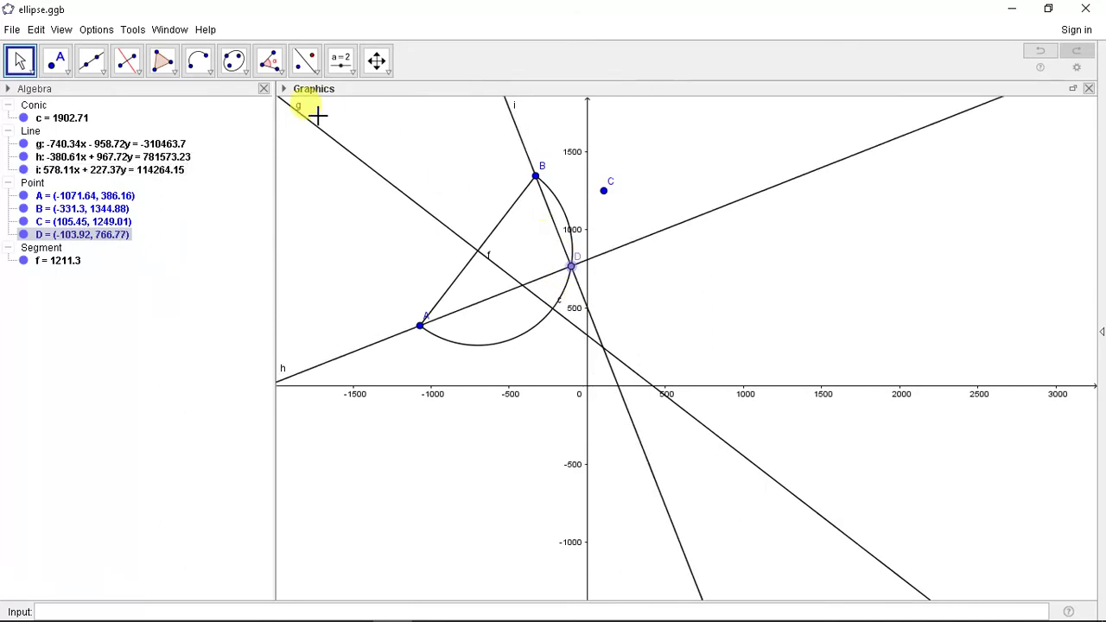
pyautogui.scroll(-2, 476, 219)
pyautogui.moveTo(476, 219); pyautogui.dragTo(451, 227)
pyautogui.scroll(2, 451, 226)
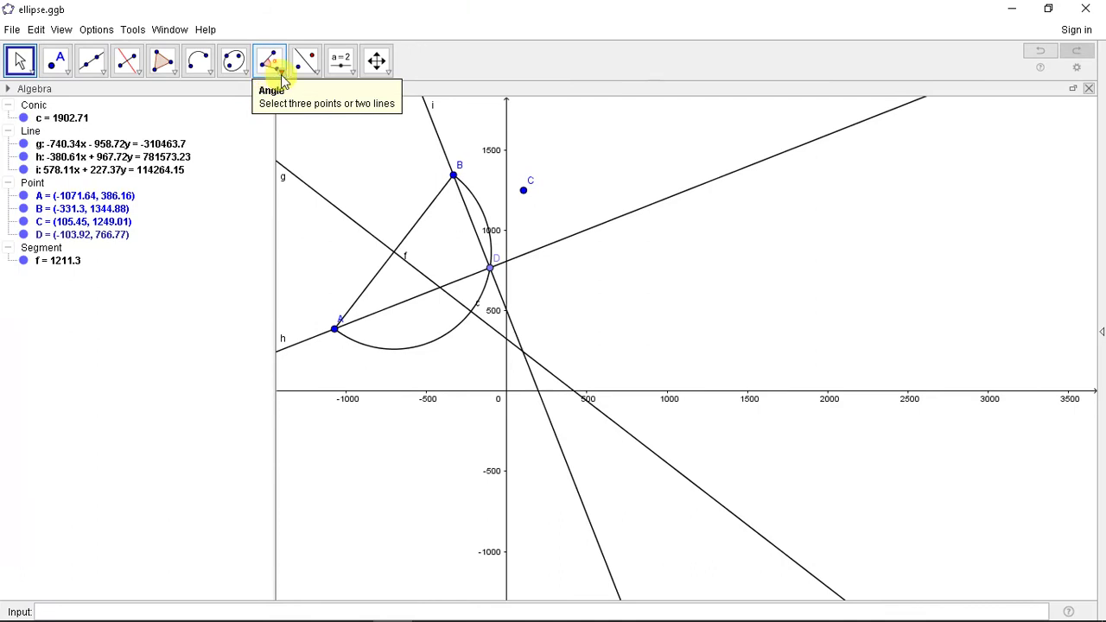
# Reflect B across line h to get B', and A across line i to get A'
pyautogui.click(305, 60)
pyautogui.click(453, 175)
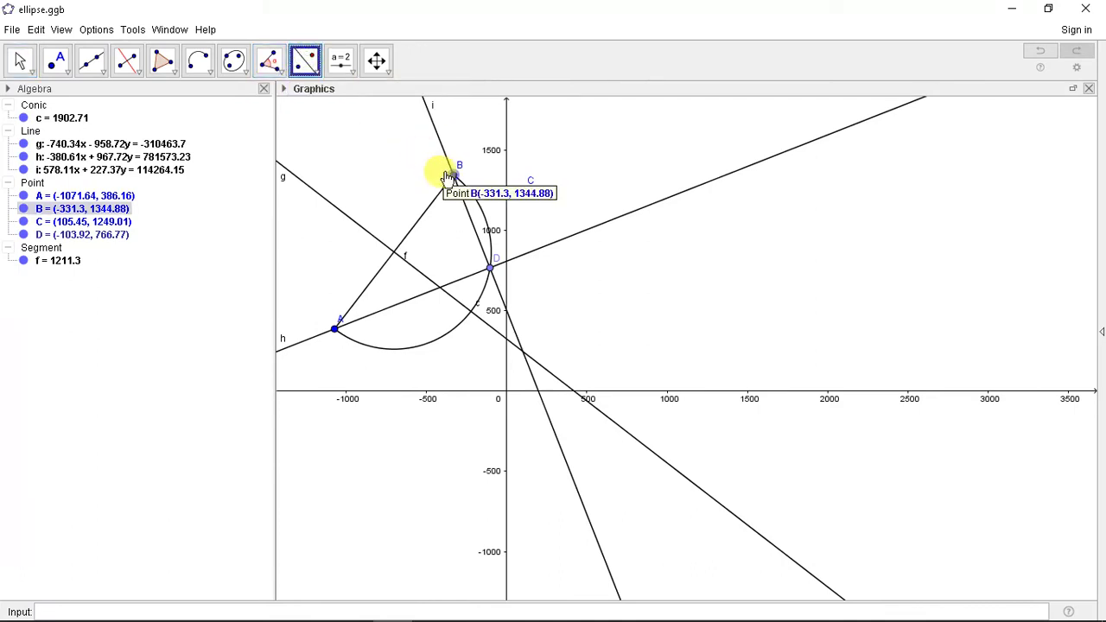
pyautogui.click(593, 233)
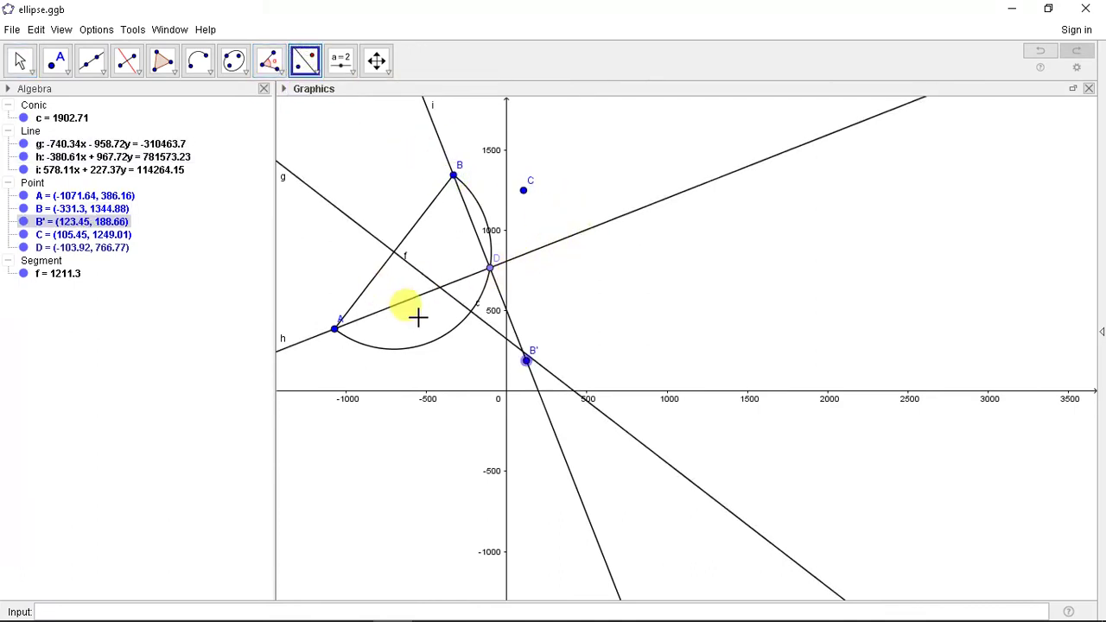
pyautogui.click(336, 334)
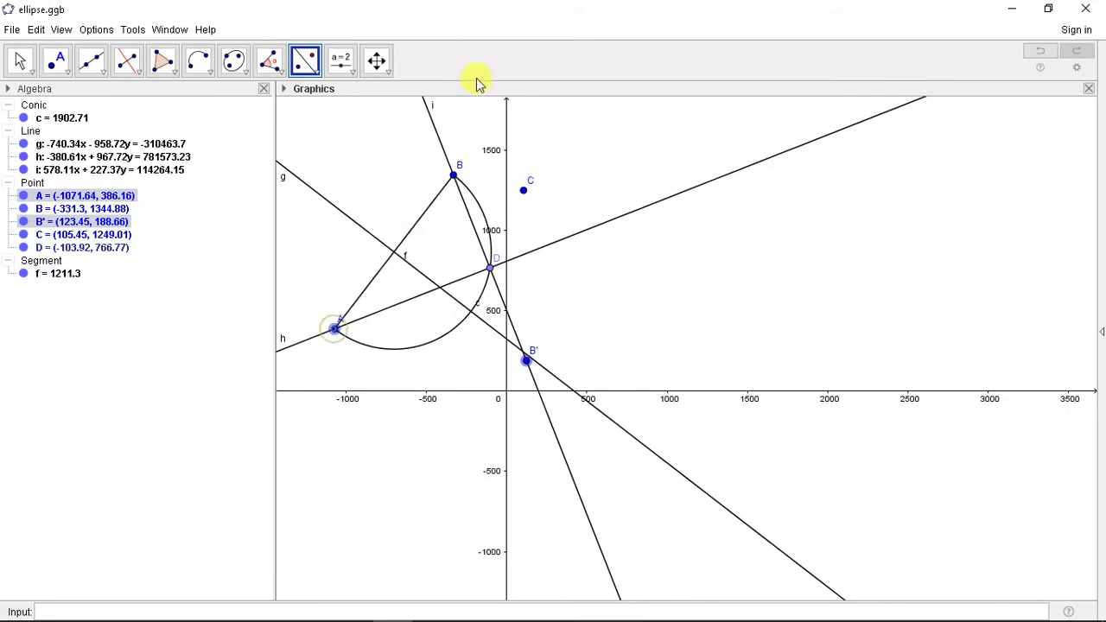
pyautogui.click(427, 117)
# Hide perpendicular bisector g from the drawing
pyautogui.scroll(-1, 455, 247)
pyautogui.scroll(-1, 410, 242)
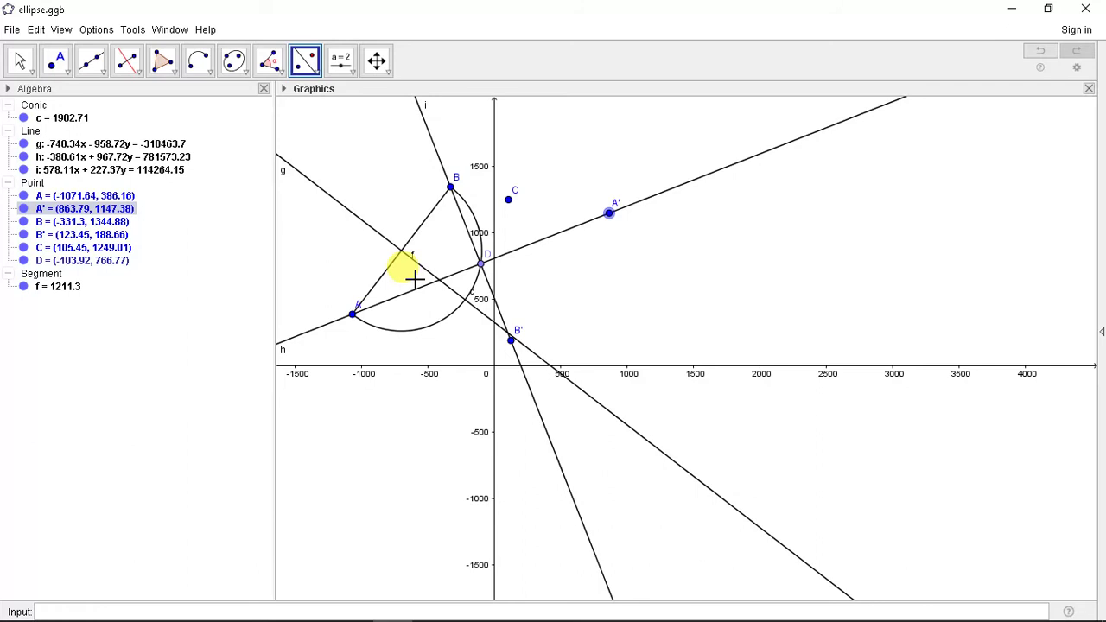
pyautogui.scroll(1, 562, 254)
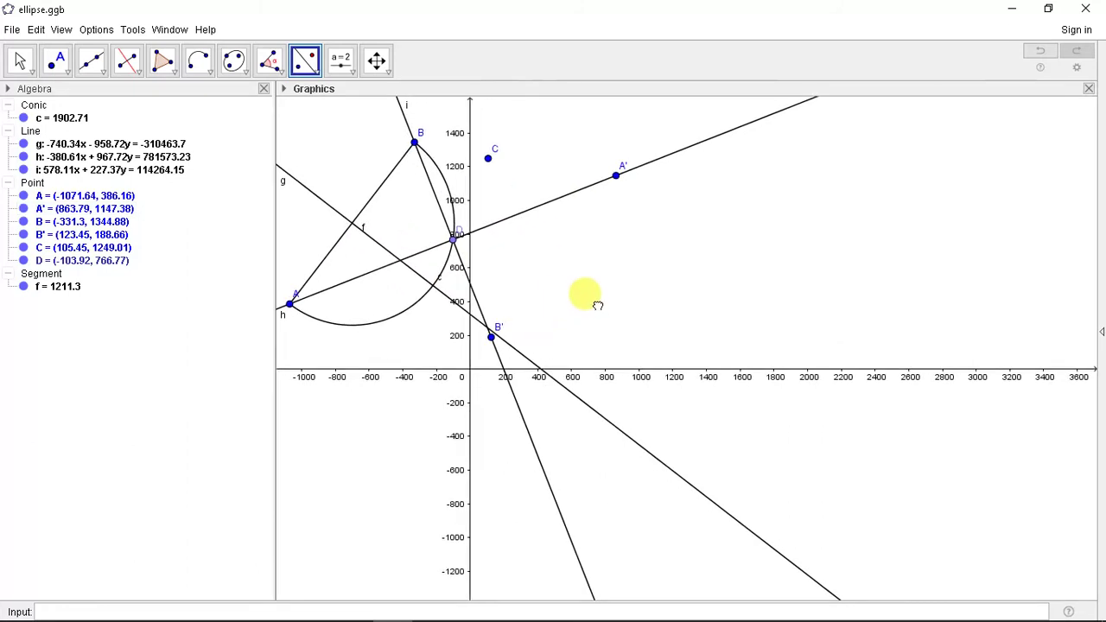
pyautogui.scroll(-1, 599, 301)
pyautogui.scroll(-1, 601, 304)
pyautogui.scroll(1, 618, 295)
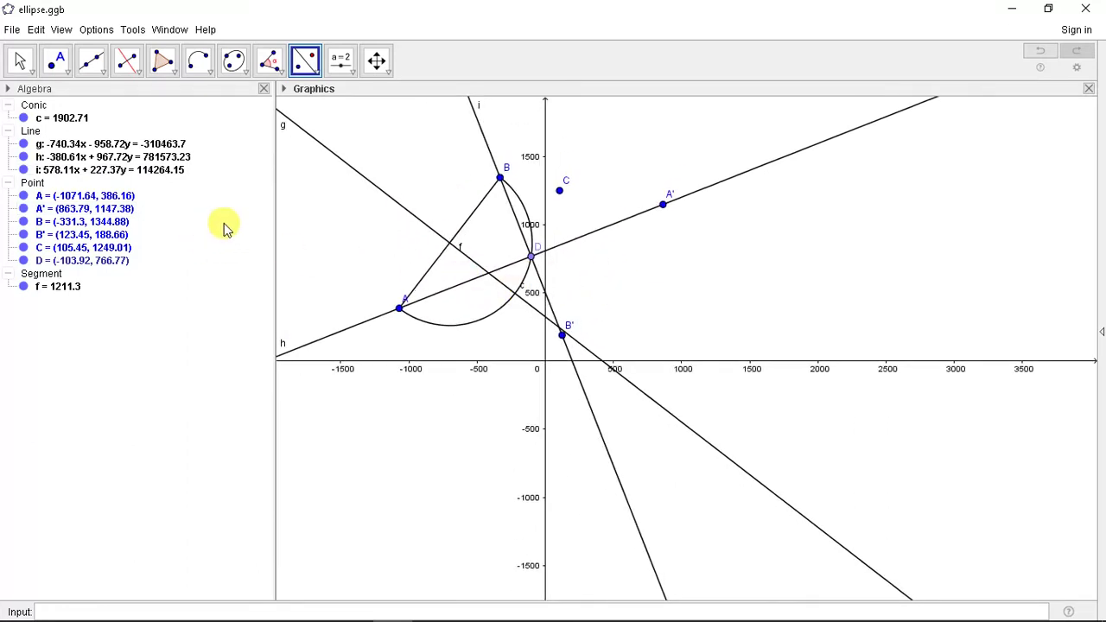
pyautogui.click(24, 143)
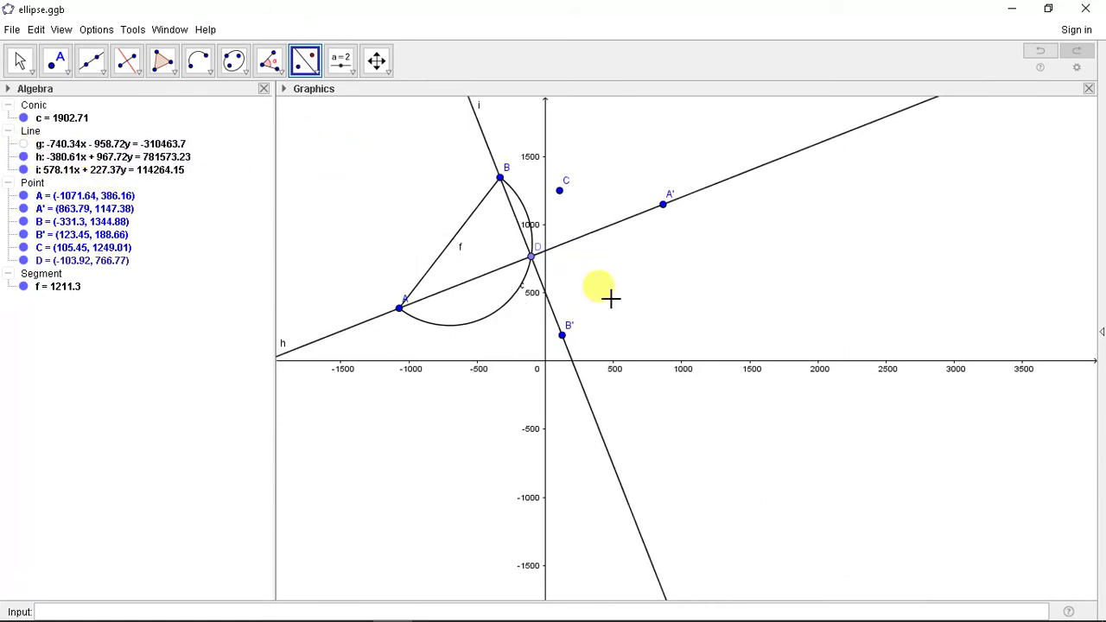
pyautogui.moveTo(610, 300); pyautogui.dragTo(602, 336)
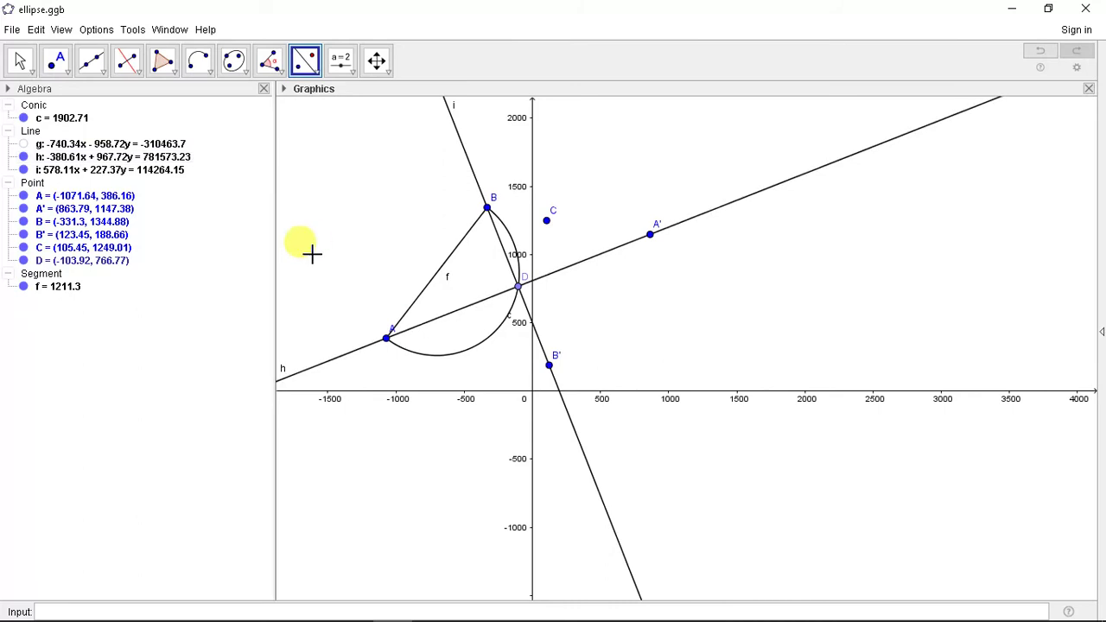
pyautogui.scroll(2, 476, 286)
pyautogui.scroll(-3, 461, 273)
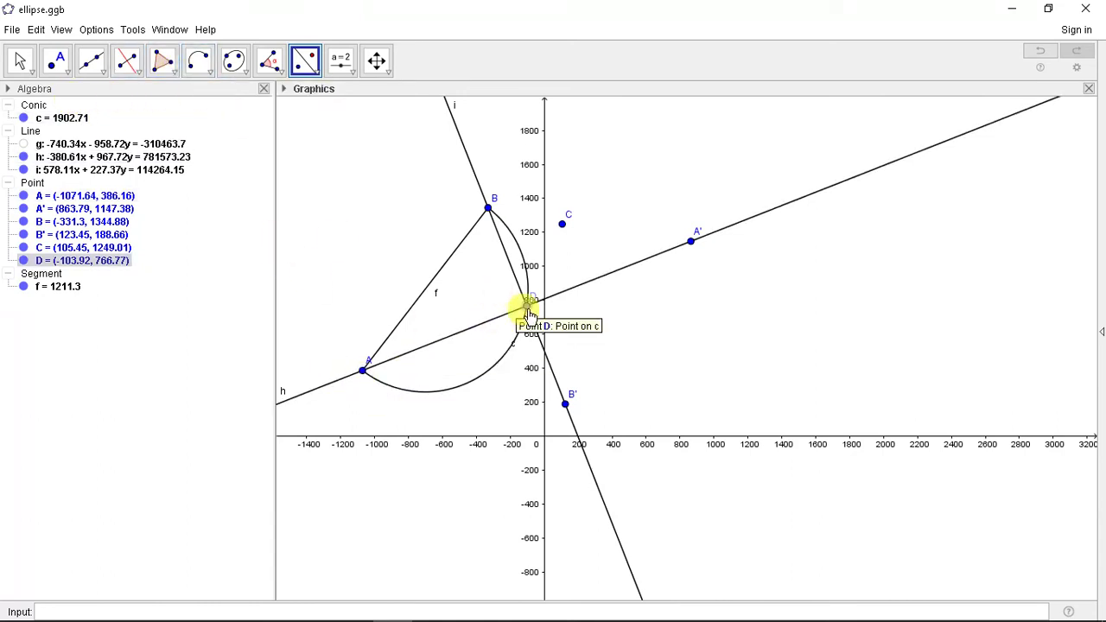
pyautogui.scroll(-1, 462, 337)
pyautogui.scroll(-1, 493, 293)
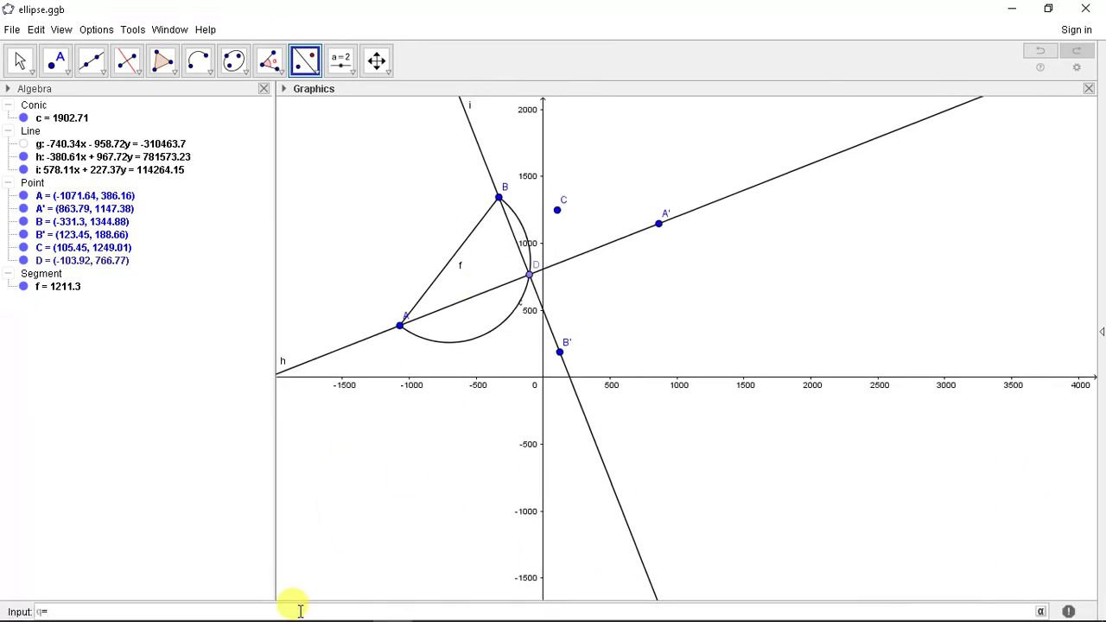
pyautogui.click(299, 610)
pyautogui.write('q=distance()')
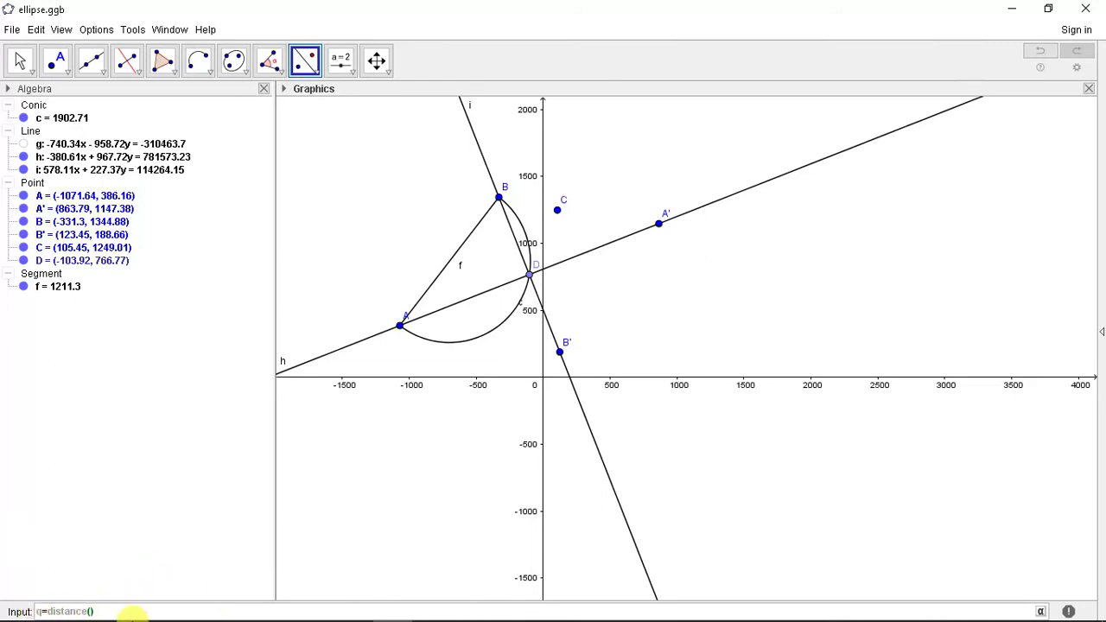
pyautogui.moveTo(97, 610); pyautogui.dragTo(26, 609)
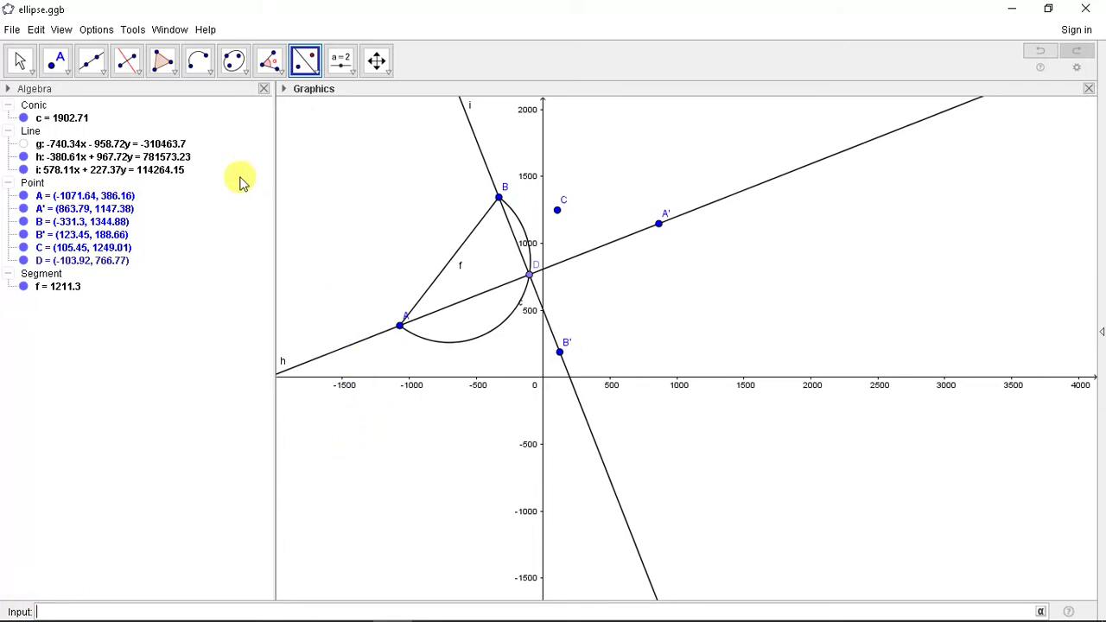
# Draw line j through point A parallel to line i
pyautogui.click(107, 78)
pyautogui.click(125, 76)
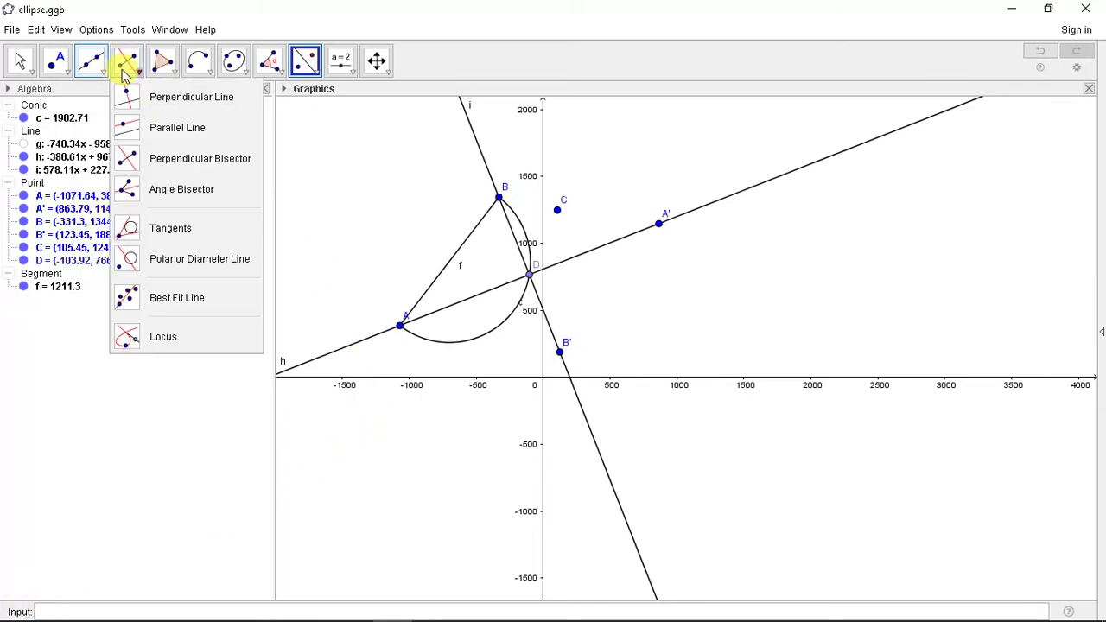
pyautogui.click(143, 128)
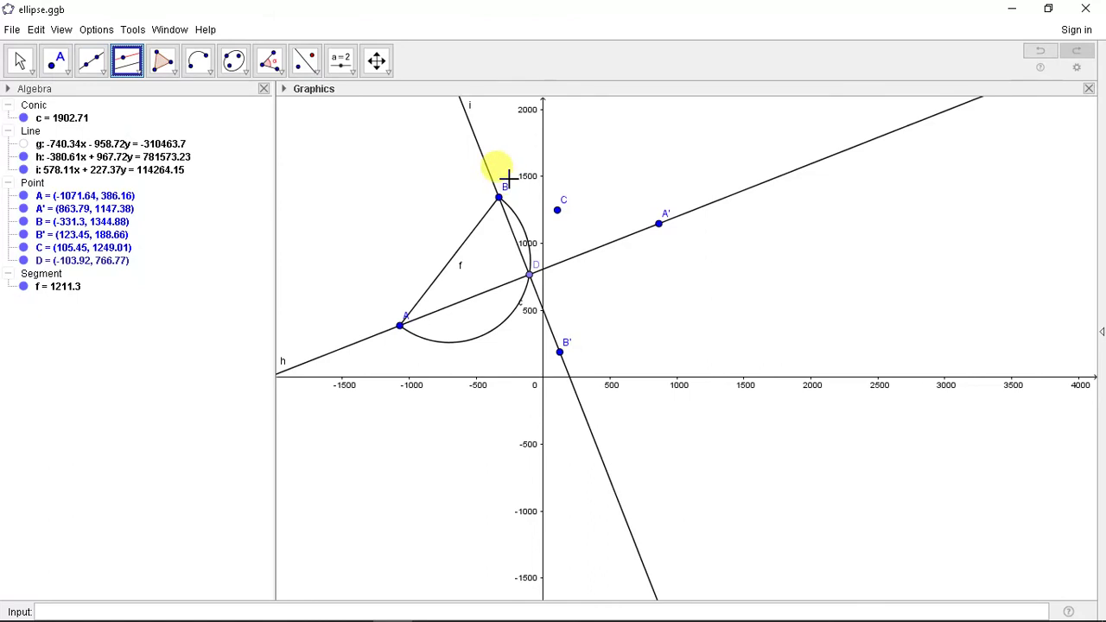
pyautogui.click(488, 170)
pyautogui.click(399, 325)
pyautogui.scroll(-3, 318, 316)
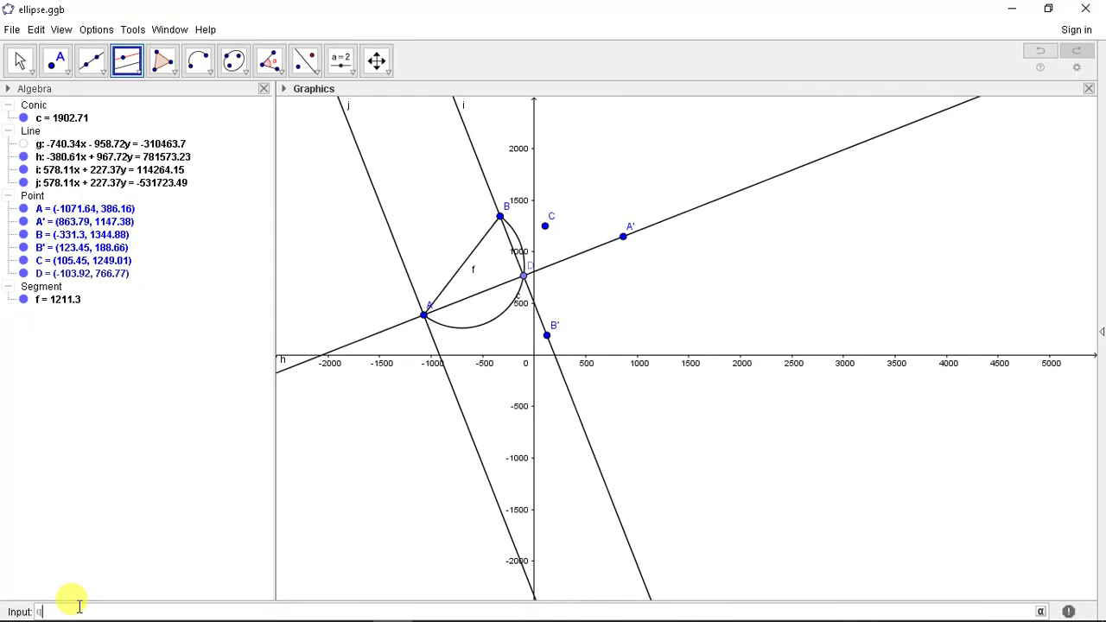
# Define q = Distance(i, j), giving 1039.88
pyautogui.click(78, 606)
pyautogui.write('q=dis')
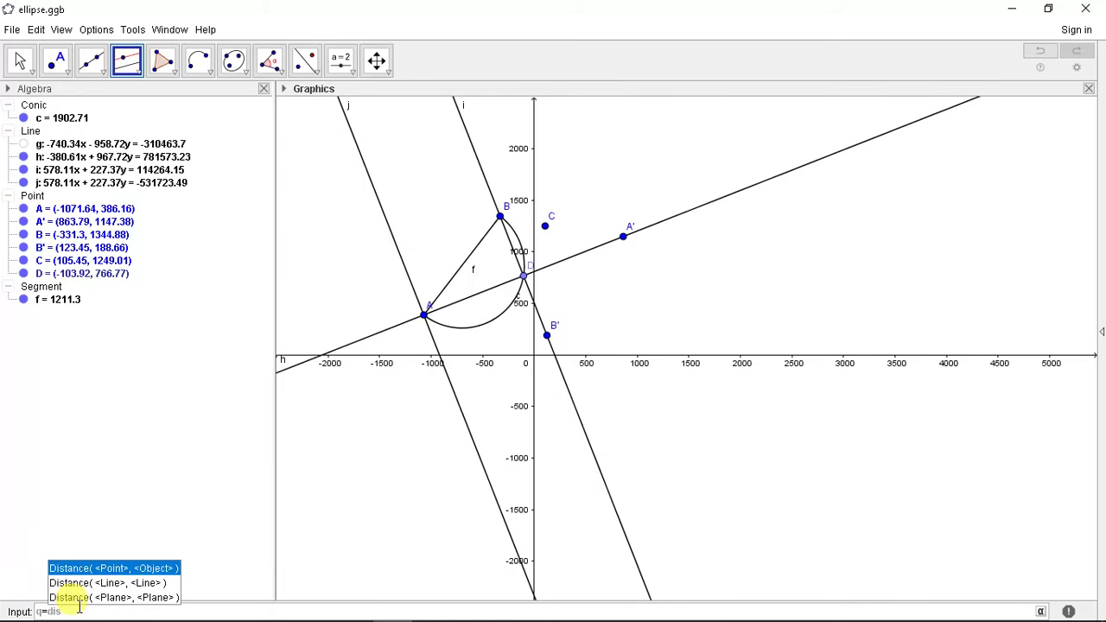
pyautogui.click(118, 583)
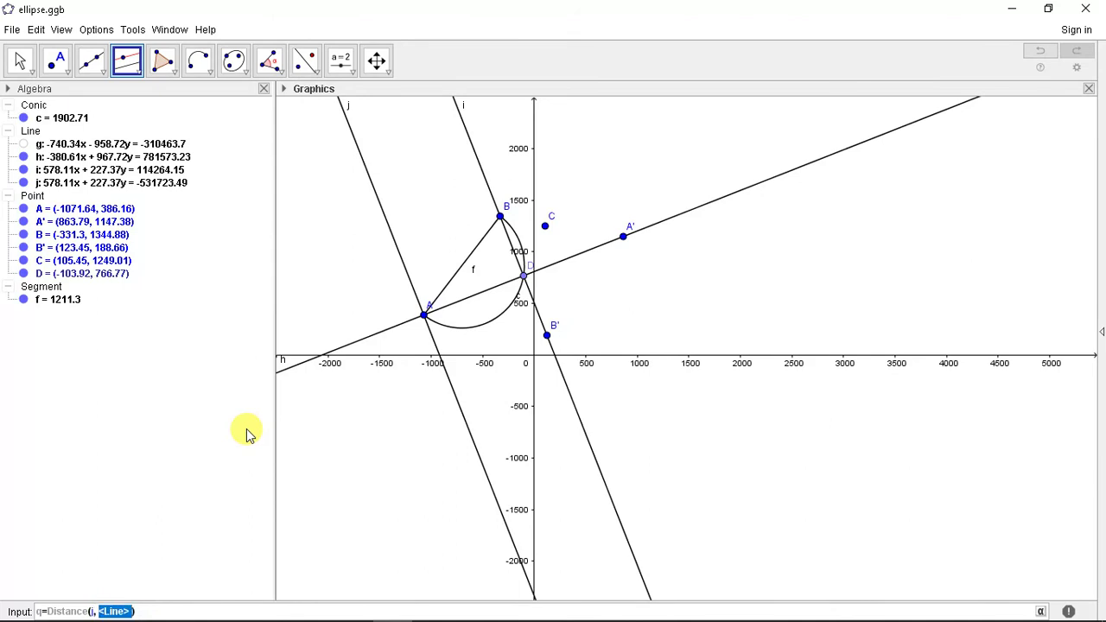
pyautogui.press('Return')
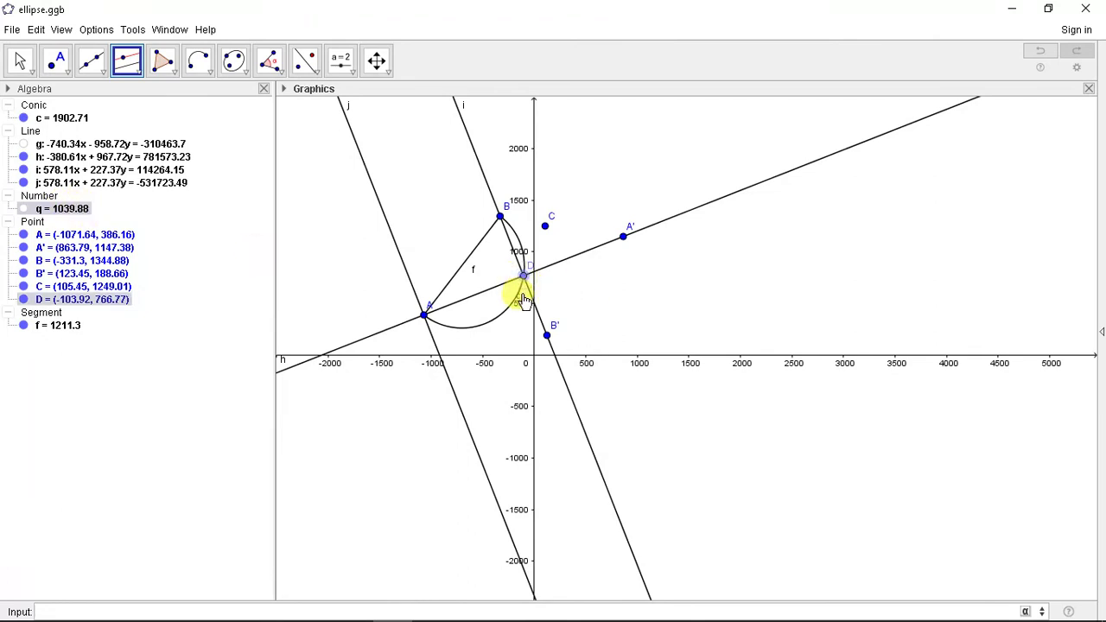
# Drag D along arc c to (-98.57, 807.88), making q = 1060.53
pyautogui.press('Escape')
pyautogui.moveTo(521, 274)
pyautogui.mouseDown()
pyautogui.moveTo(514, 289)
pyautogui.moveTo(527, 275)
pyautogui.moveTo(519, 253)
pyautogui.moveTo(517, 298)
pyautogui.moveTo(490, 318)
pyautogui.moveTo(458, 332)
pyautogui.moveTo(423, 322)
pyautogui.moveTo(455, 336)
pyautogui.moveTo(517, 284)
pyautogui.mouseUp()
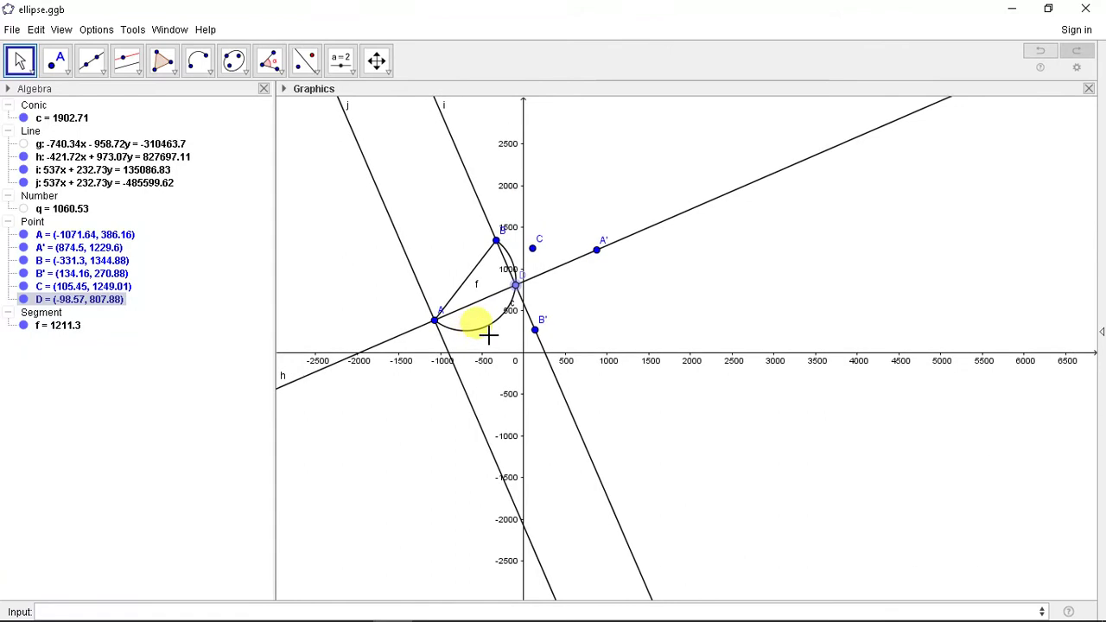
pyautogui.scroll(4, 487, 336)
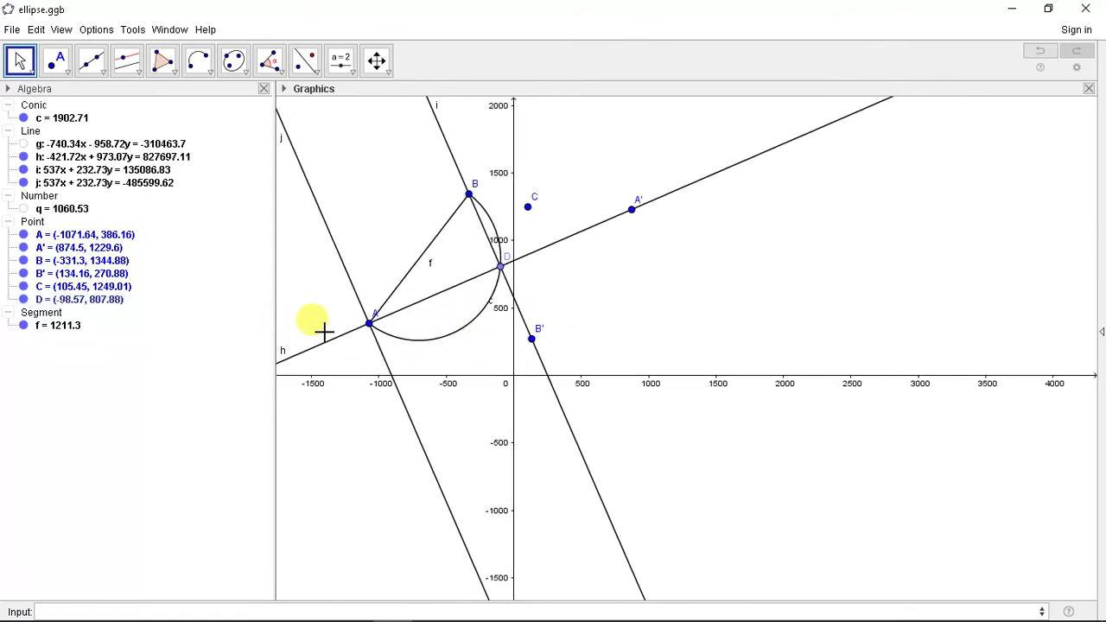
pyautogui.scroll(2, 380, 302)
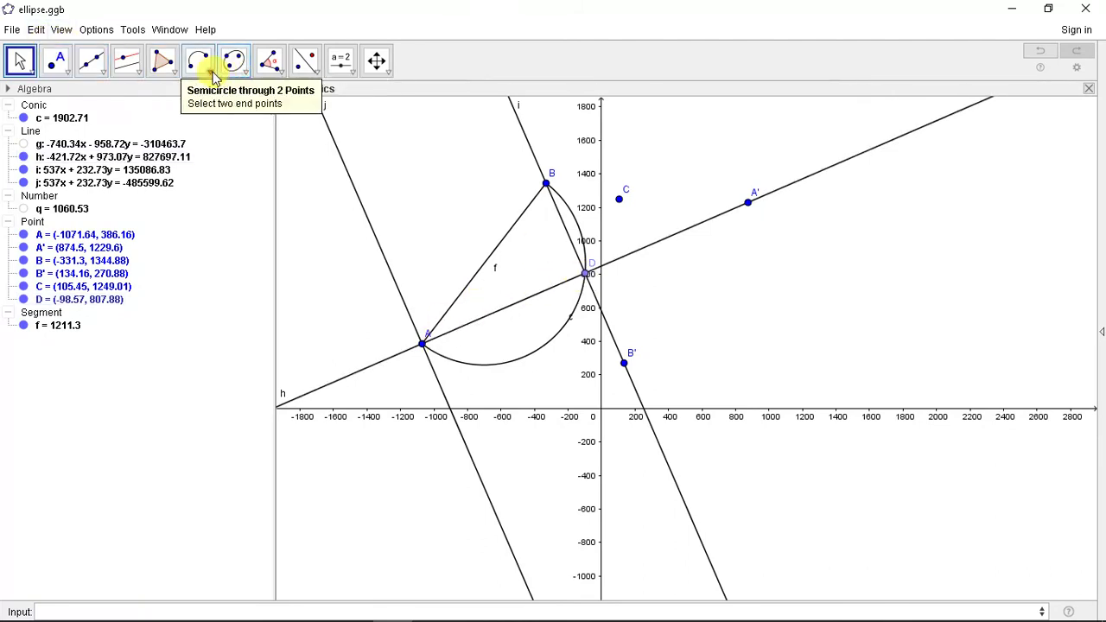
# Draw circle d centred at B with radius q
pyautogui.click(214, 76)
pyautogui.click(216, 124)
pyautogui.click(546, 184)
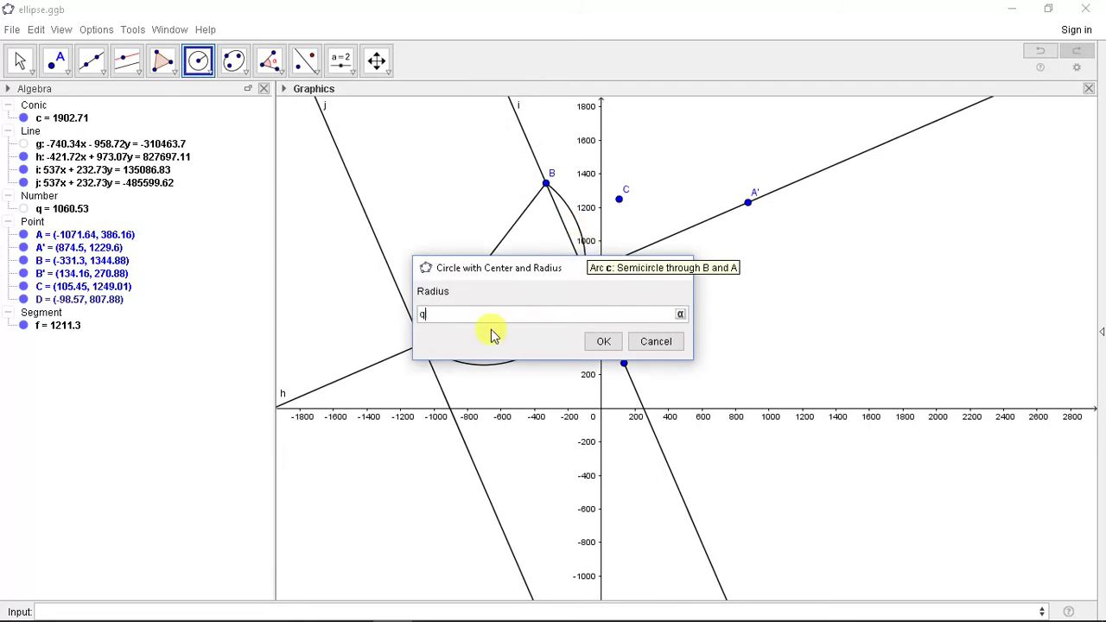
pyautogui.press('Return')
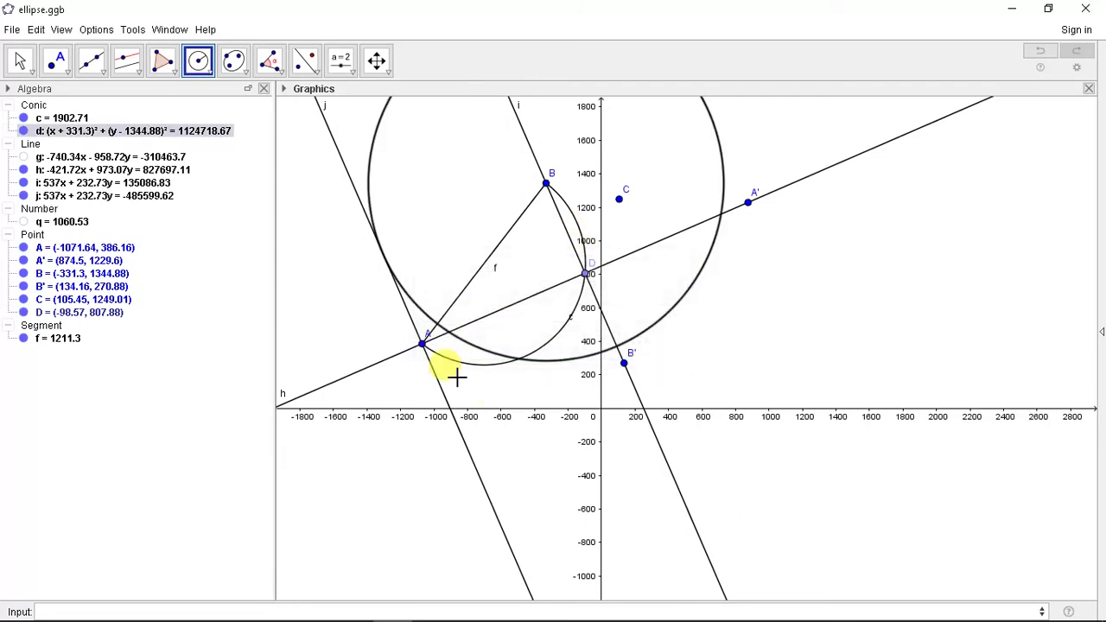
# Mark E and F where circle d meets line h, then move D (q = 991.56)
pyautogui.click(59, 63)
pyautogui.click(449, 332)
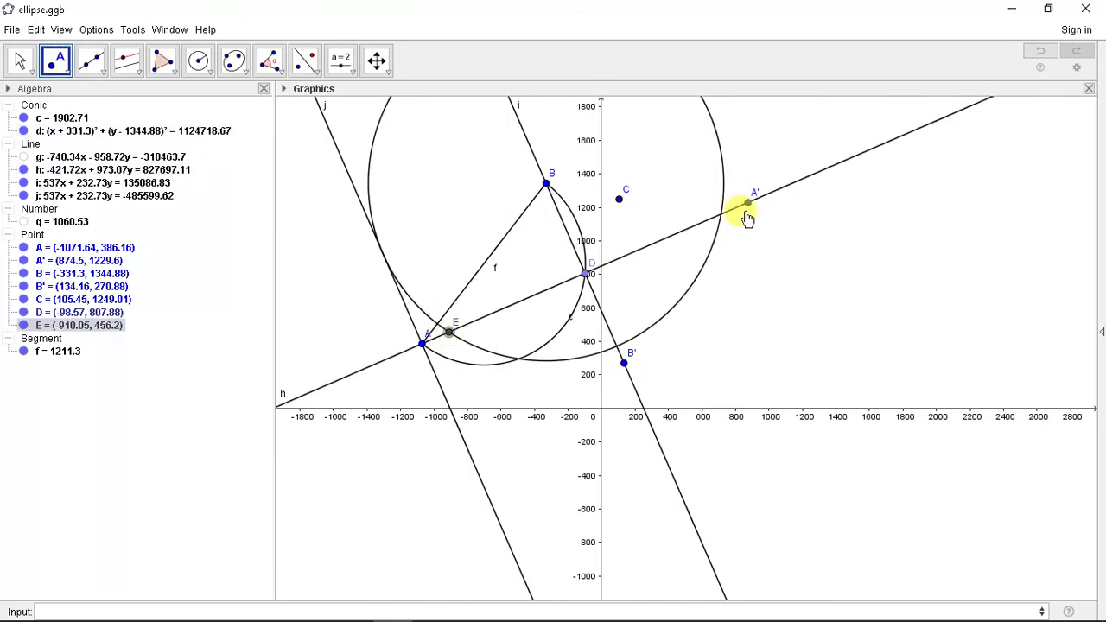
pyautogui.click(713, 215)
pyautogui.scroll(-3, 585, 256)
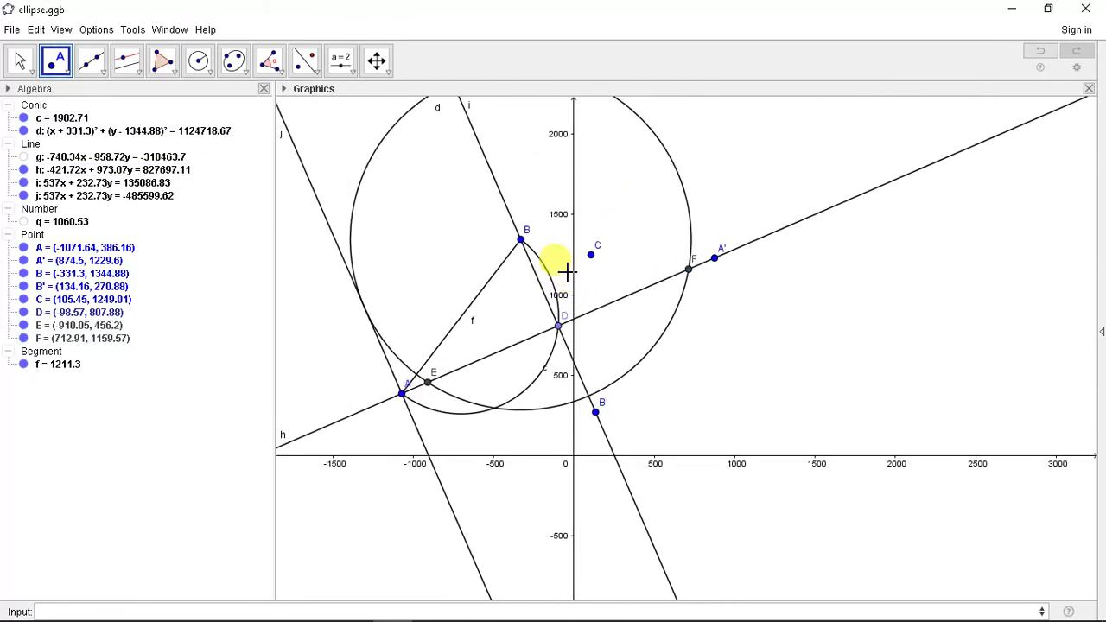
pyautogui.scroll(-2, 432, 261)
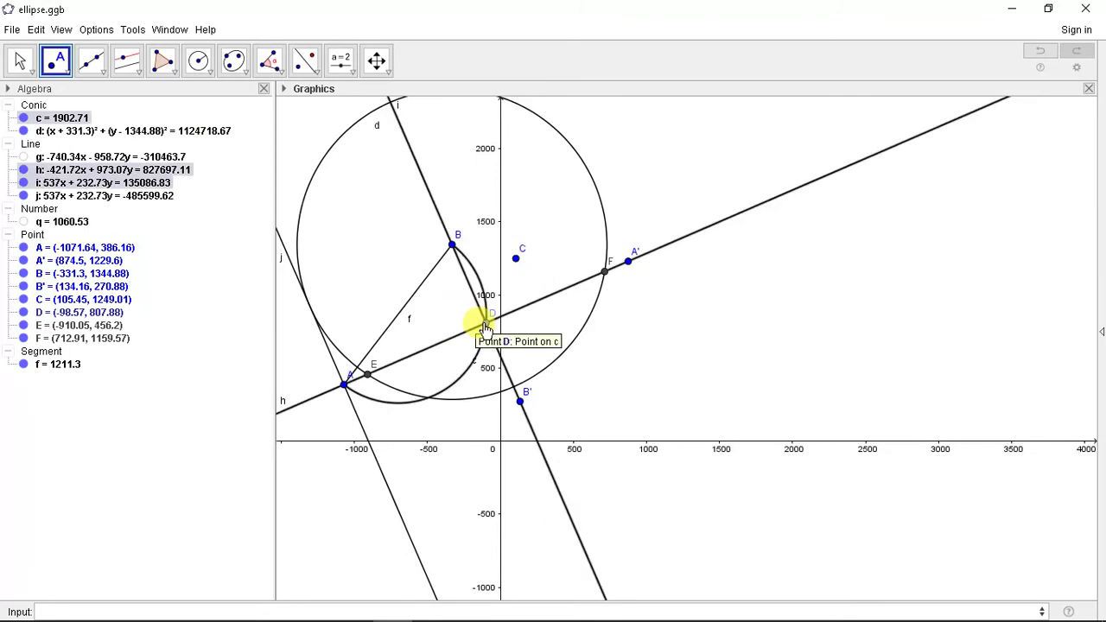
pyautogui.moveTo(476, 321)
pyautogui.mouseDown()
pyautogui.moveTo(458, 358)
pyautogui.moveTo(476, 329)
pyautogui.moveTo(481, 343)
pyautogui.moveTo(467, 349)
pyautogui.moveTo(473, 329)
pyautogui.moveTo(479, 341)
pyautogui.mouseUp()
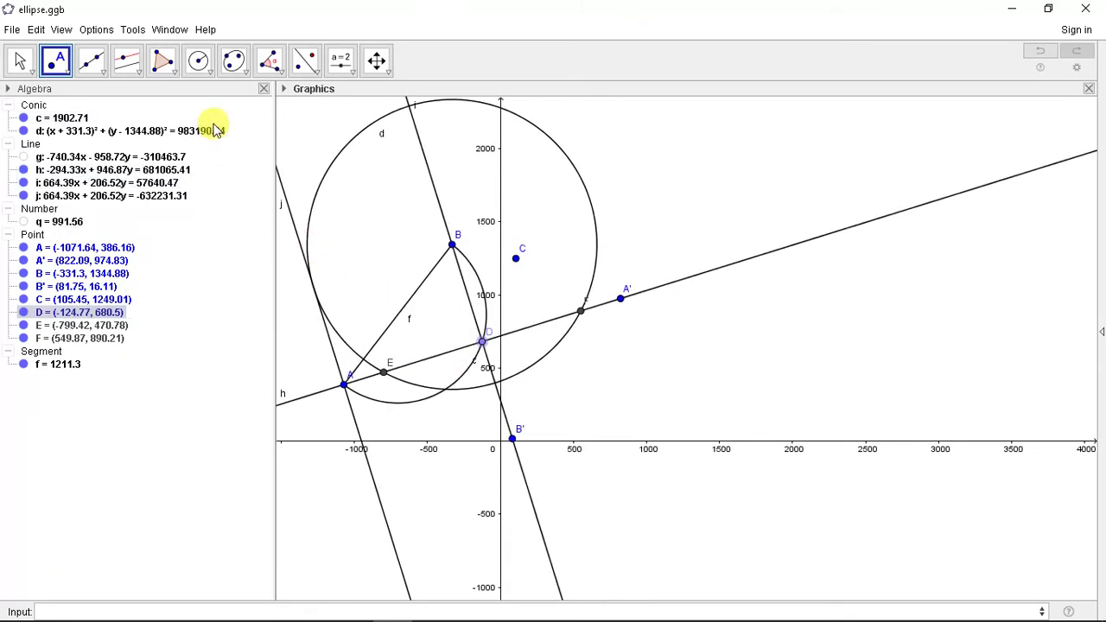
# Draw ellipse e with foci E and F passing through point A
pyautogui.click(235, 62)
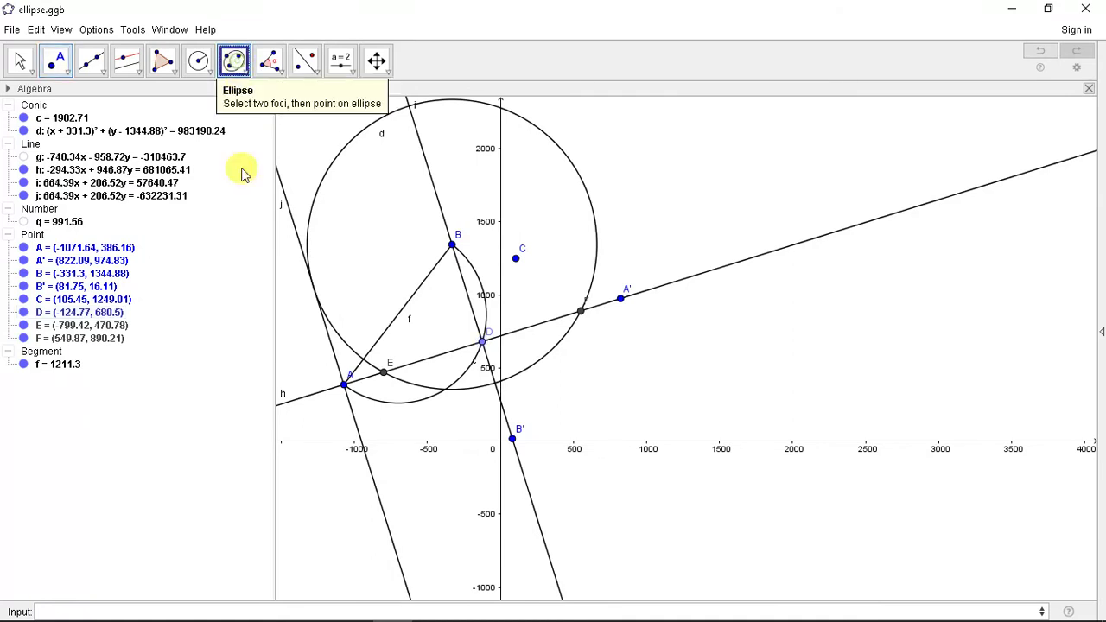
pyautogui.click(384, 371)
pyautogui.click(578, 311)
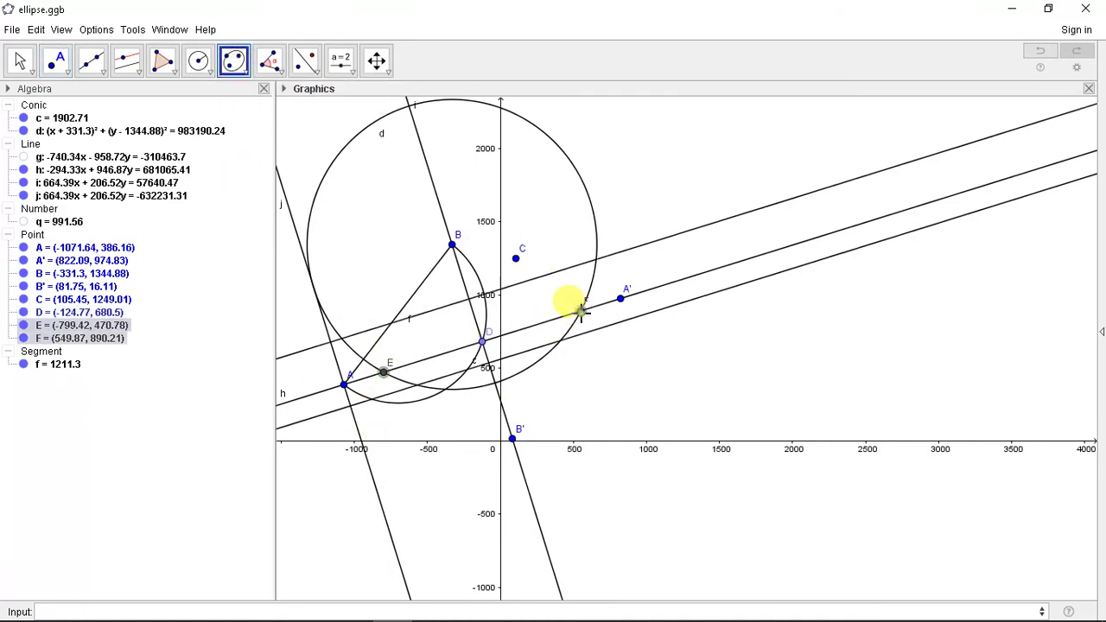
pyautogui.click(345, 385)
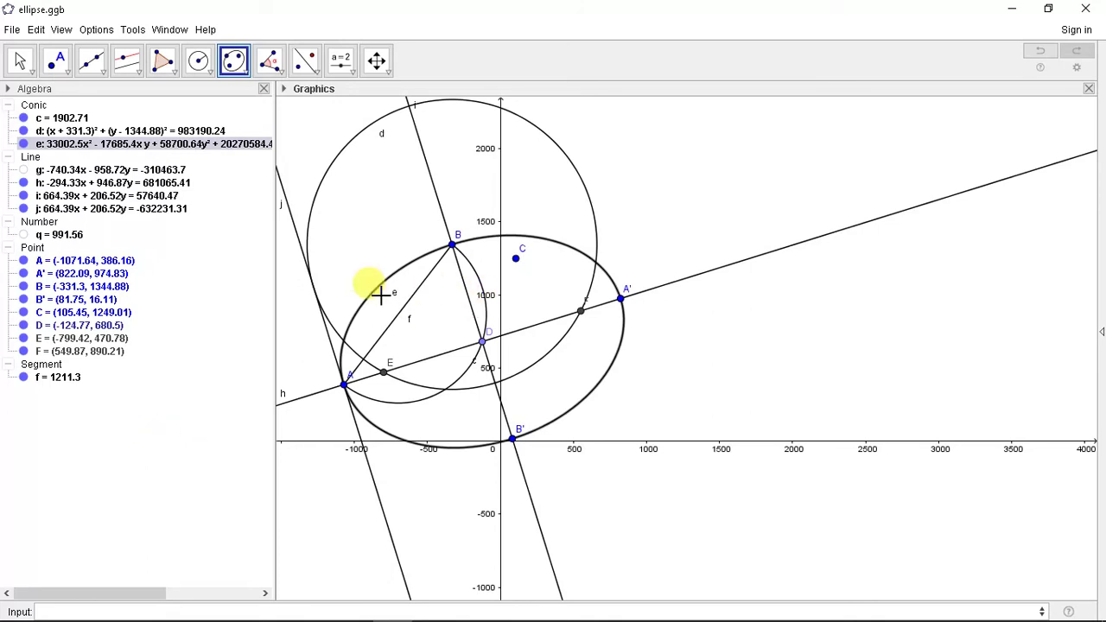
# Hide circle d from the drawing
pyautogui.click(23, 131)
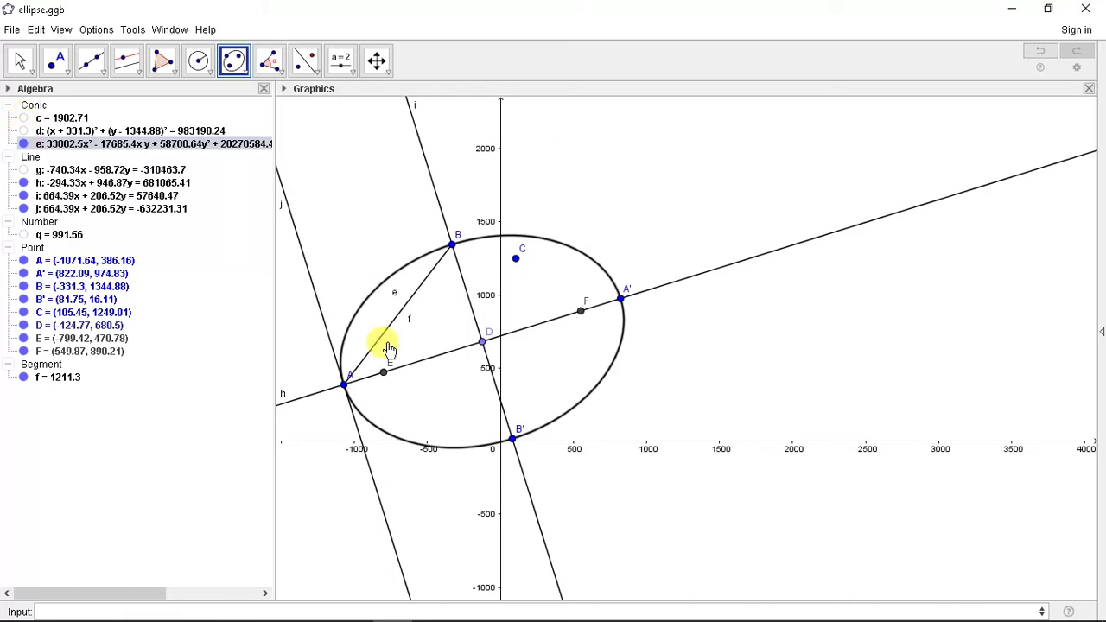
pyautogui.scroll(-2, 456, 239)
pyautogui.scroll(1, 436, 208)
pyautogui.scroll(1, 487, 302)
pyautogui.scroll(1, 488, 303)
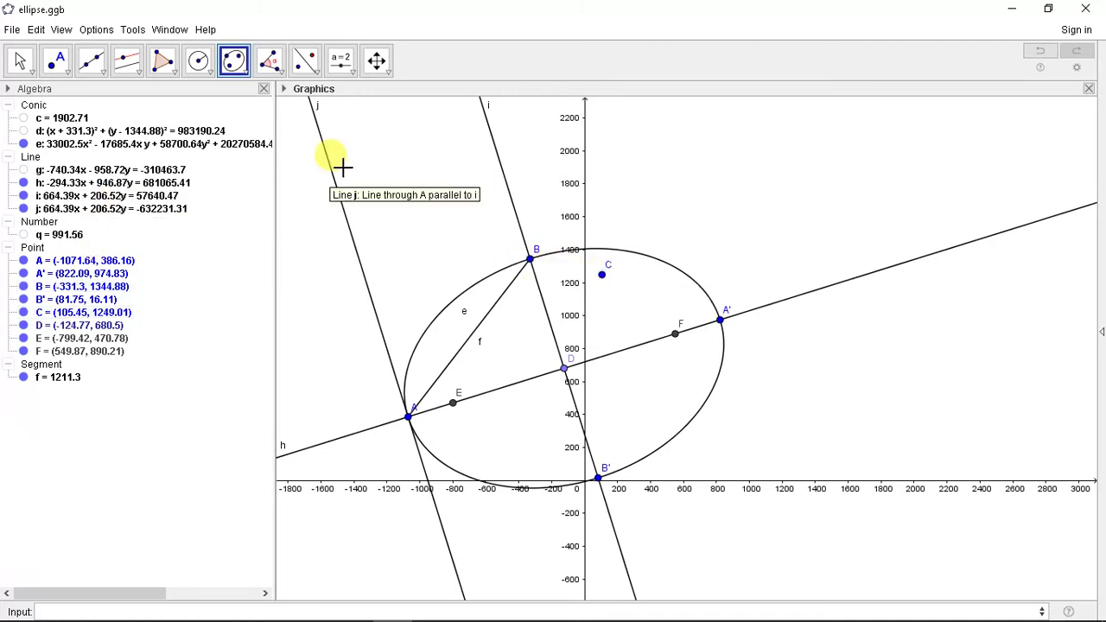
# Draw vertical line k through C, parallel to the y-axis, undoing a stray point
pyautogui.click(126, 62)
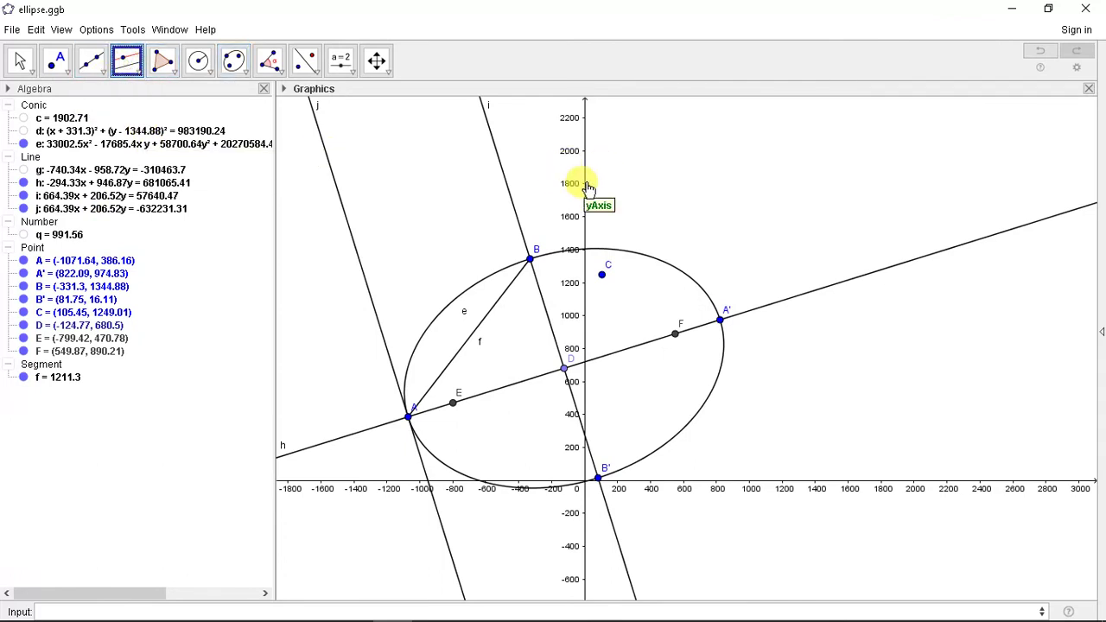
pyautogui.click(586, 183)
pyautogui.hotkey('ctrl', 'z')
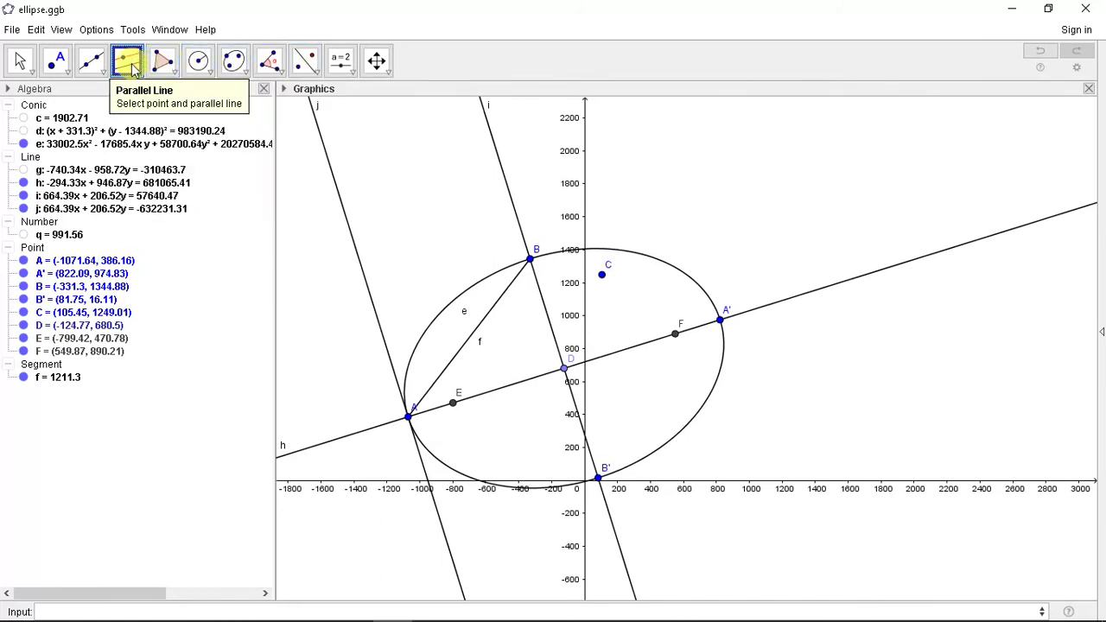
pyautogui.moveTo(132, 69)
pyautogui.click(153, 126)
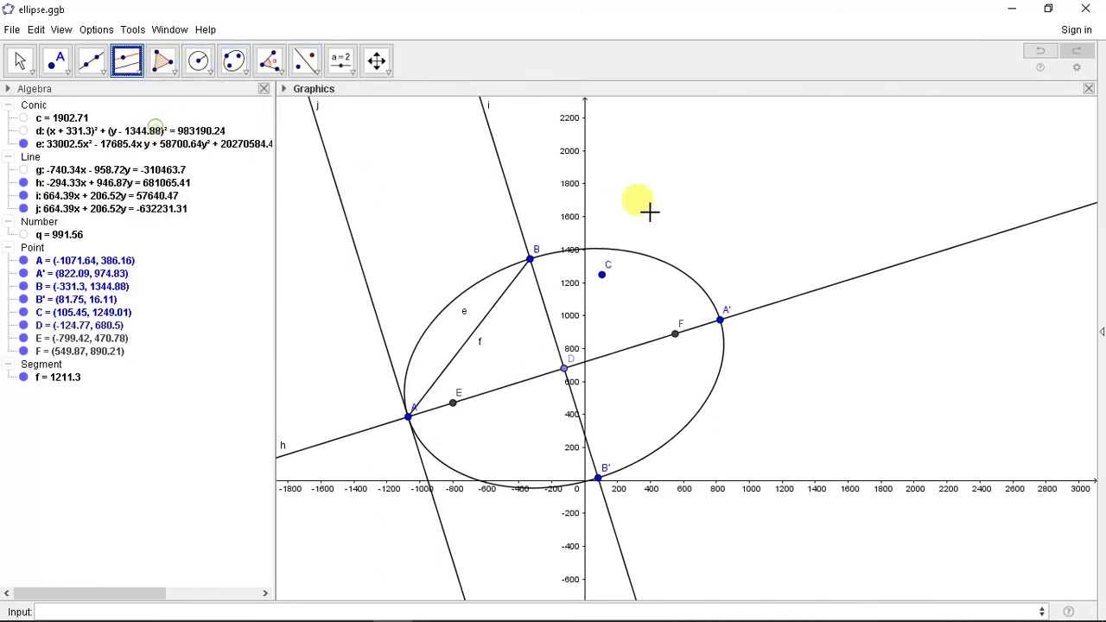
pyautogui.click(586, 184)
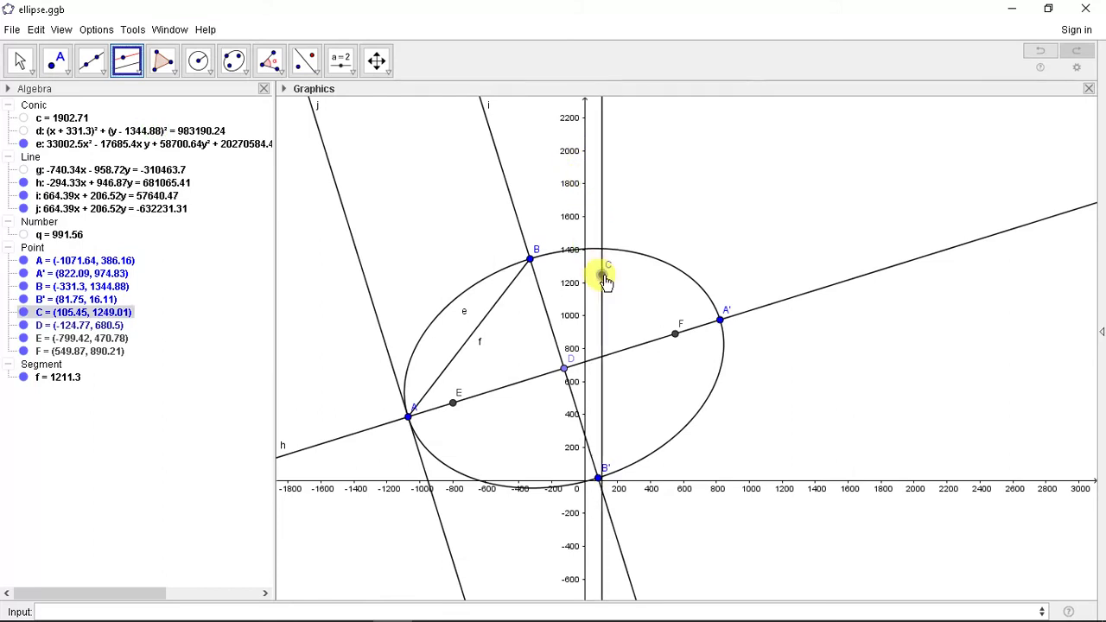
pyautogui.click(601, 275)
# Mark point G where line k meets the ellipse, then drag D so q = 950.73
pyautogui.click(57, 61)
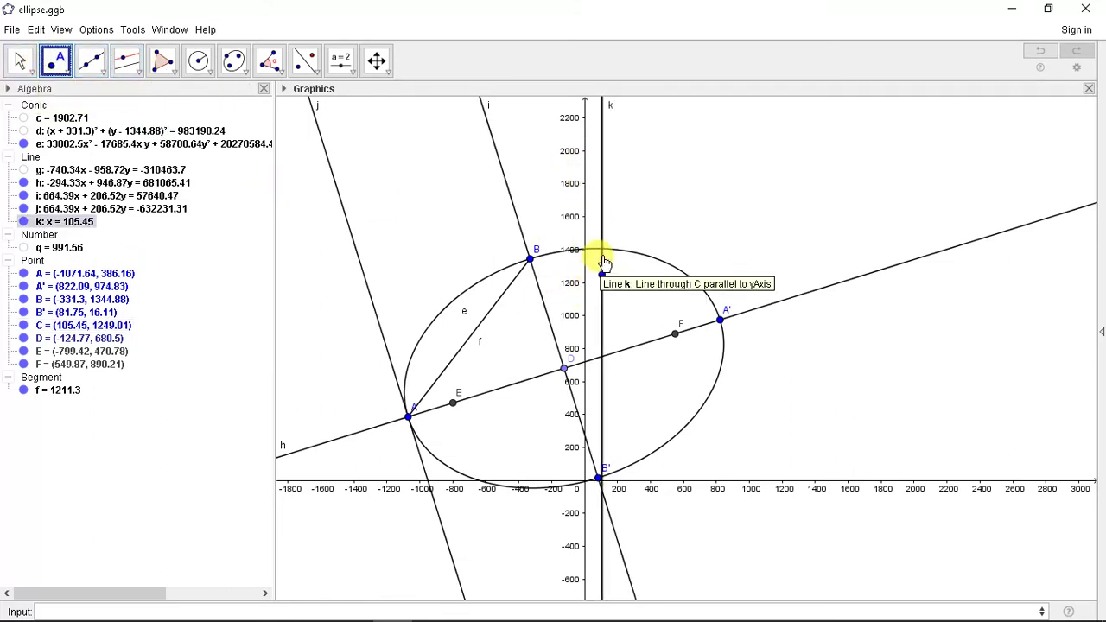
pyautogui.click(602, 250)
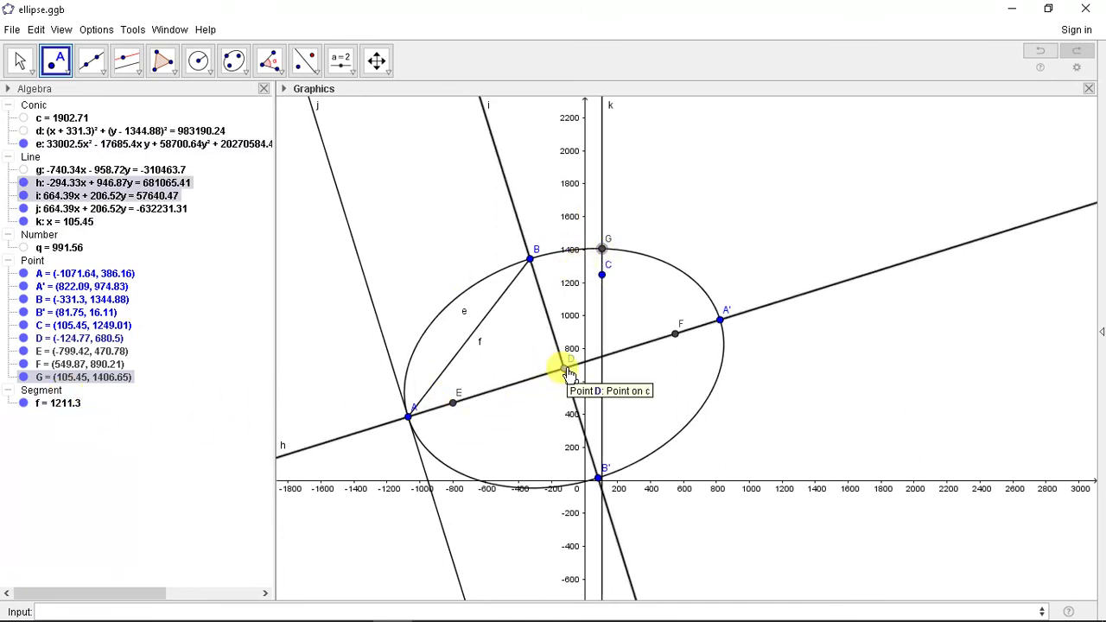
pyautogui.moveTo(568, 371); pyautogui.dragTo(581, 278)
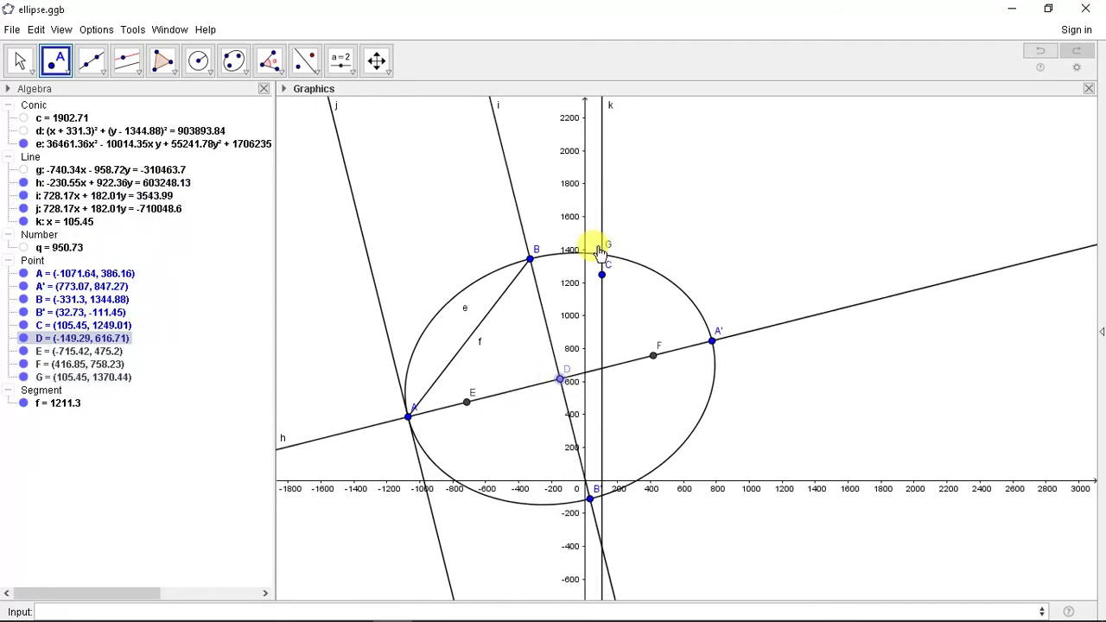
pyautogui.press('Escape')
pyautogui.scroll(3, 605, 275)
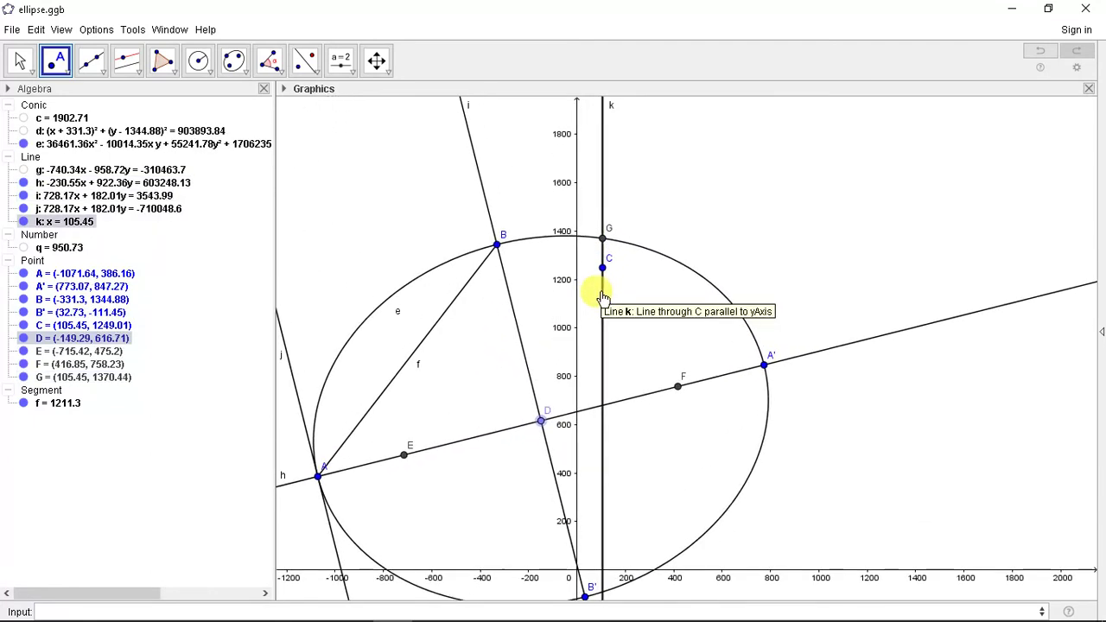
# Unfix point C in its properties and move it up-right to (379.33, 1515.29)
pyautogui.rightClick(605, 274)
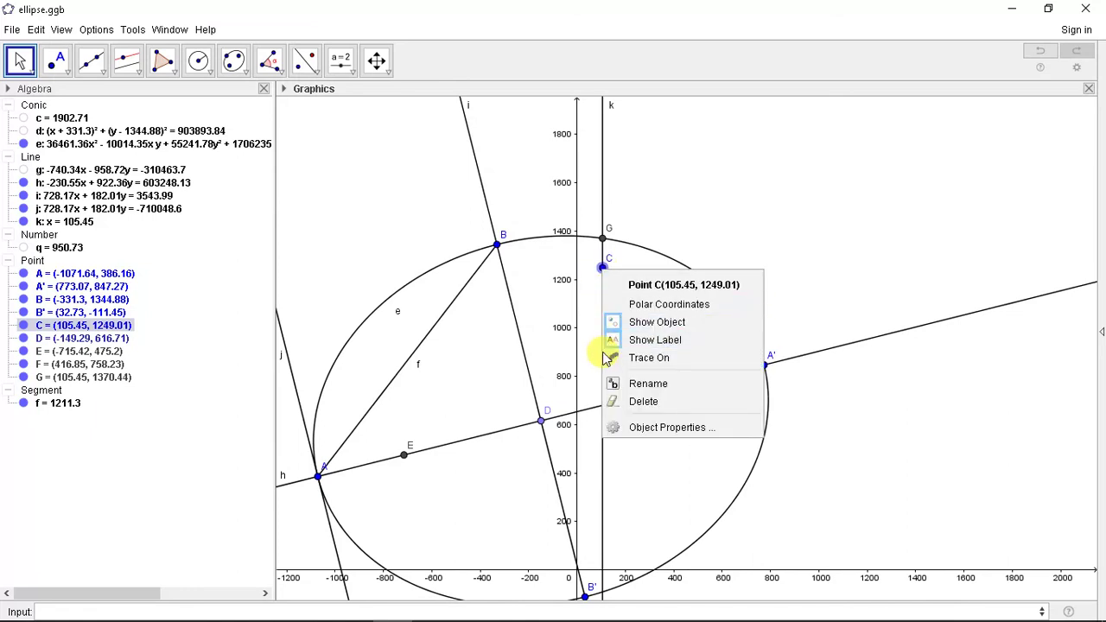
pyautogui.click(653, 438)
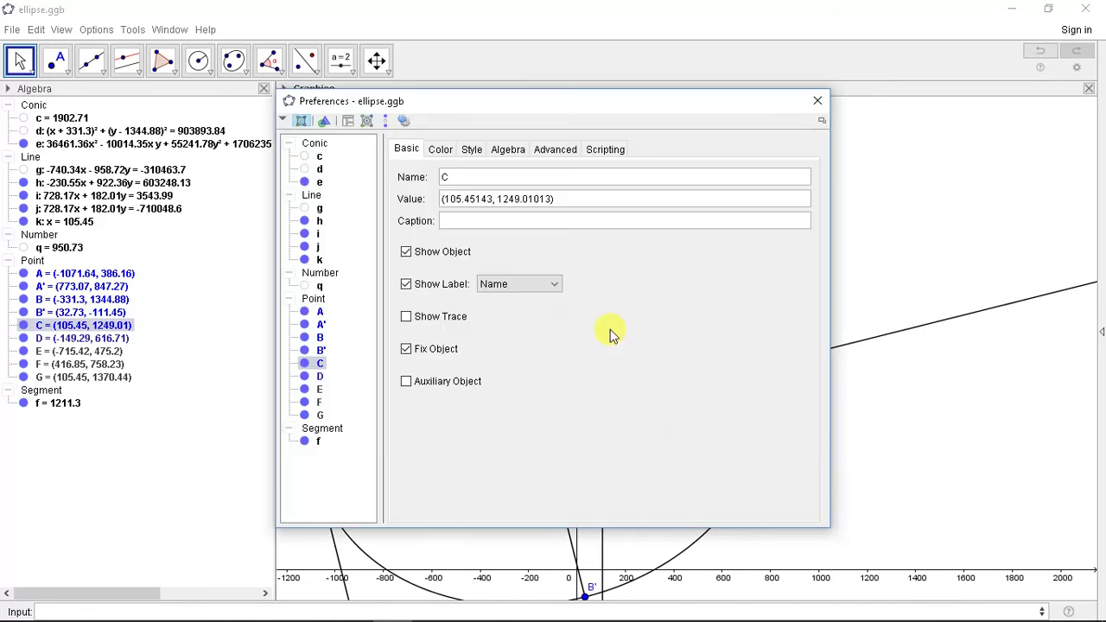
pyautogui.click(407, 349)
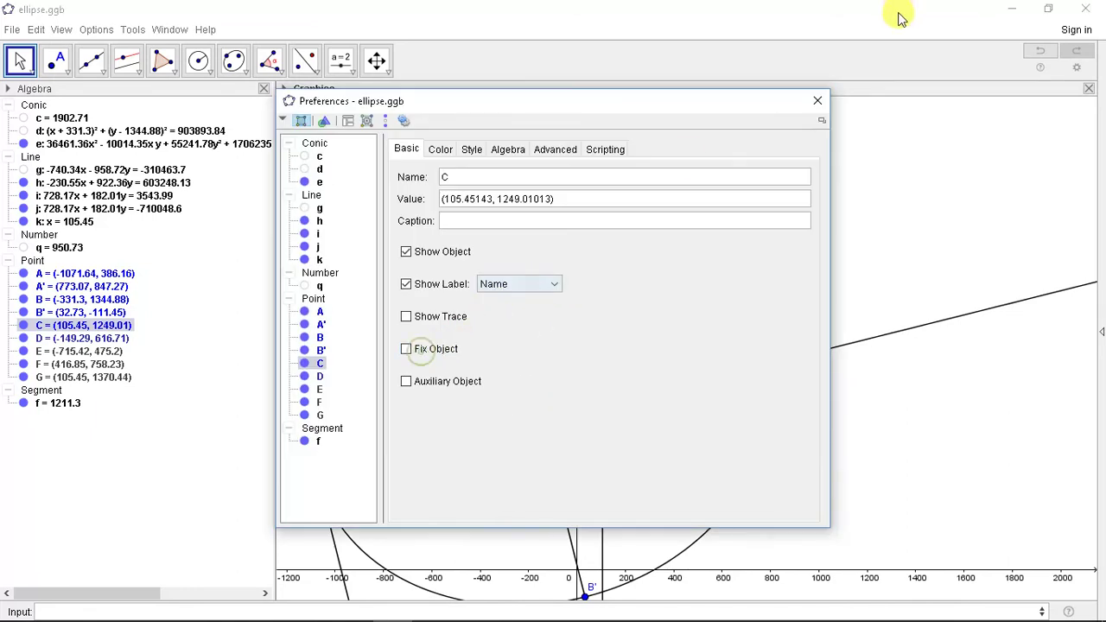
pyautogui.click(817, 101)
pyautogui.moveTo(604, 273); pyautogui.dragTo(670, 208)
# Recheck C's properties, then drag D along its circle so q = 1013.97
pyautogui.rightClick(671, 204)
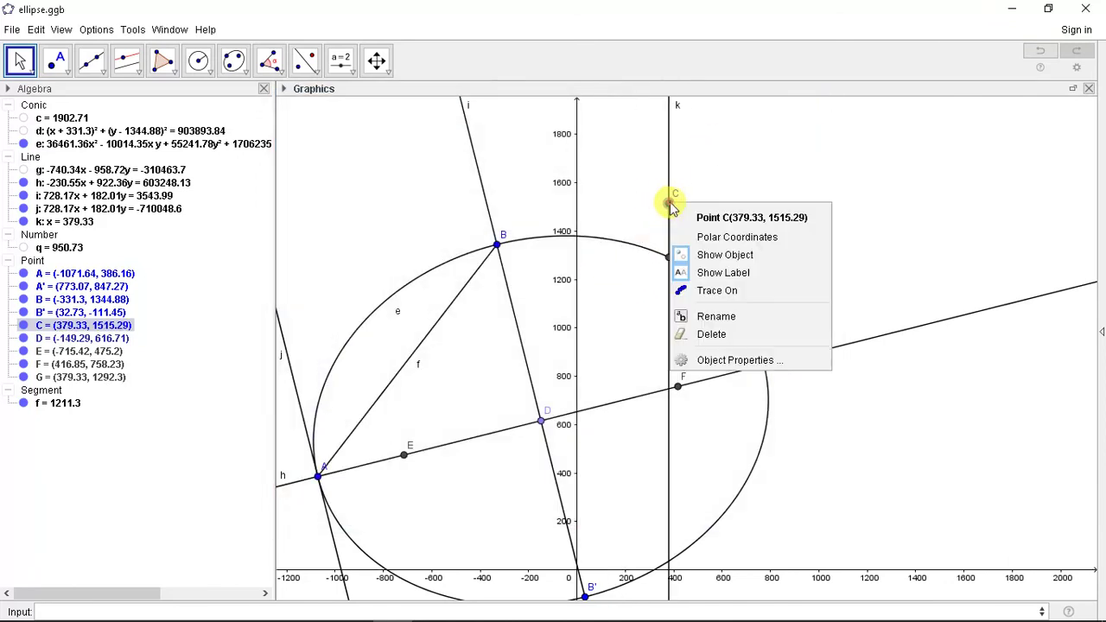
pyautogui.click(700, 360)
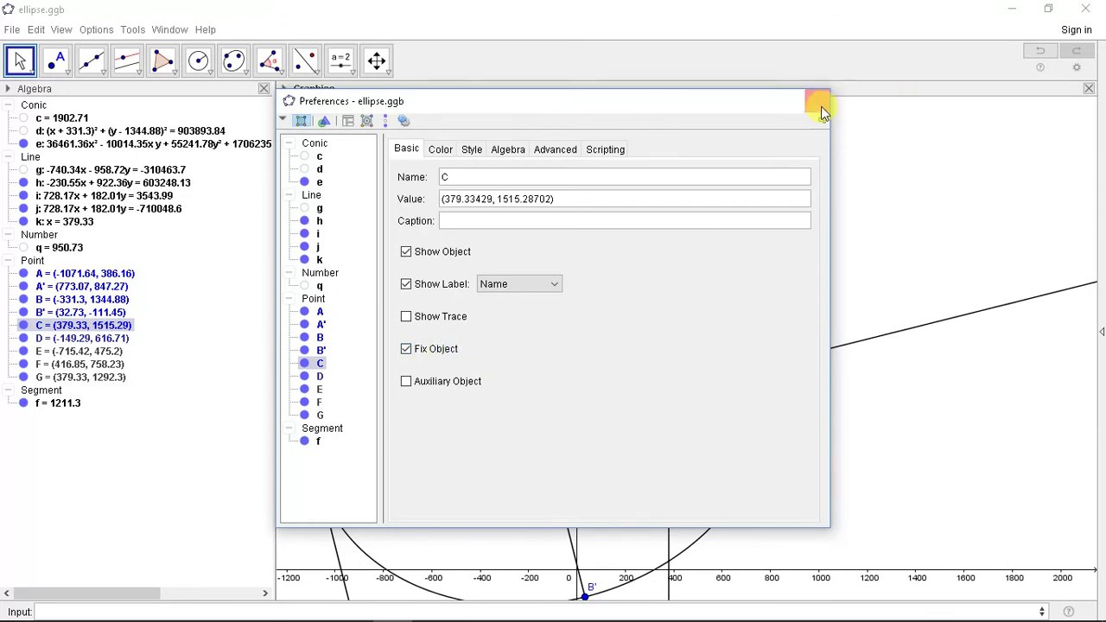
pyautogui.click(817, 101)
pyautogui.moveTo(539, 424); pyautogui.dragTo(549, 396)
# Measure the distance from C to G with the Distance or Length tool
pyautogui.click(269, 62)
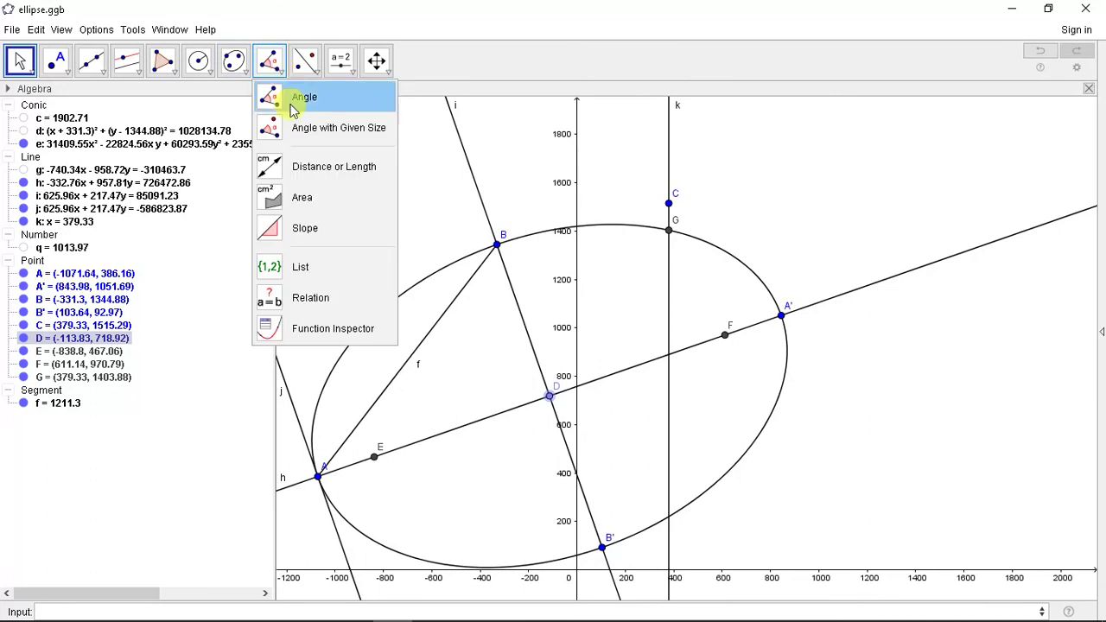
pyautogui.click(309, 165)
pyautogui.click(669, 206)
pyautogui.click(668, 229)
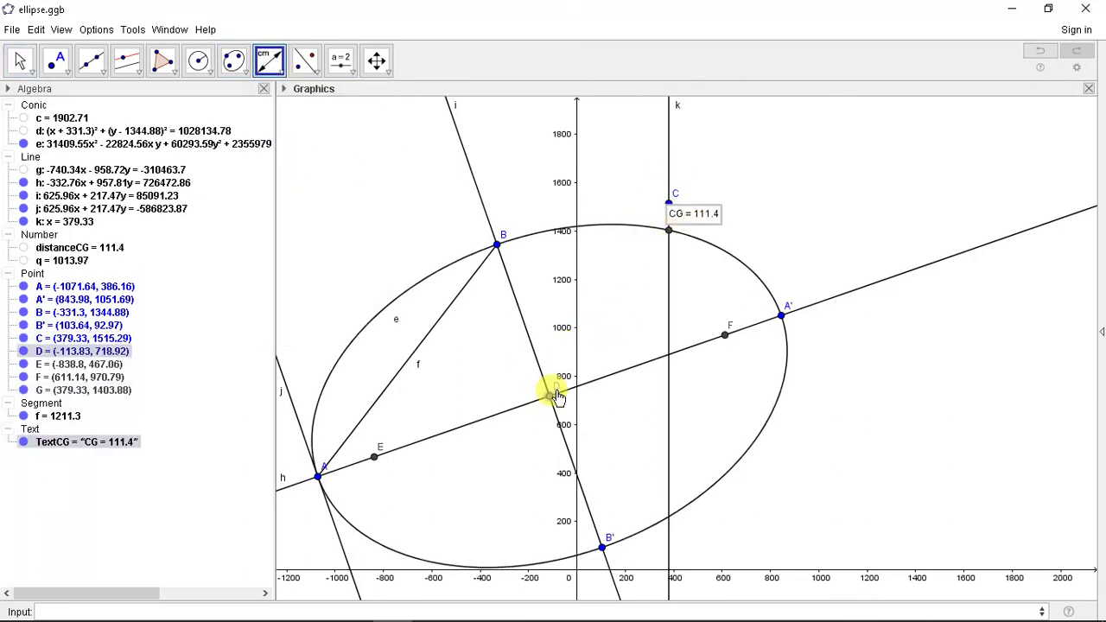
pyautogui.press('Escape')
# Drag D until CG reads 0.26 (q = 1073.78), then view D's increment settings
pyautogui.moveTo(550, 400); pyautogui.dragTo(555, 372)
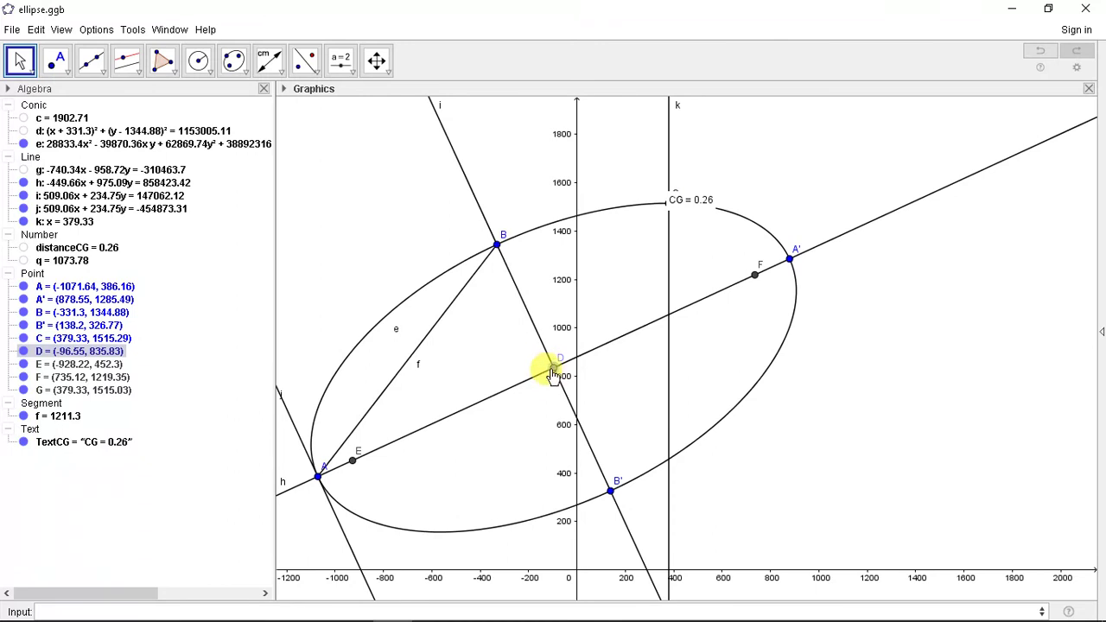
pyautogui.rightClick(554, 370)
pyautogui.click(599, 537)
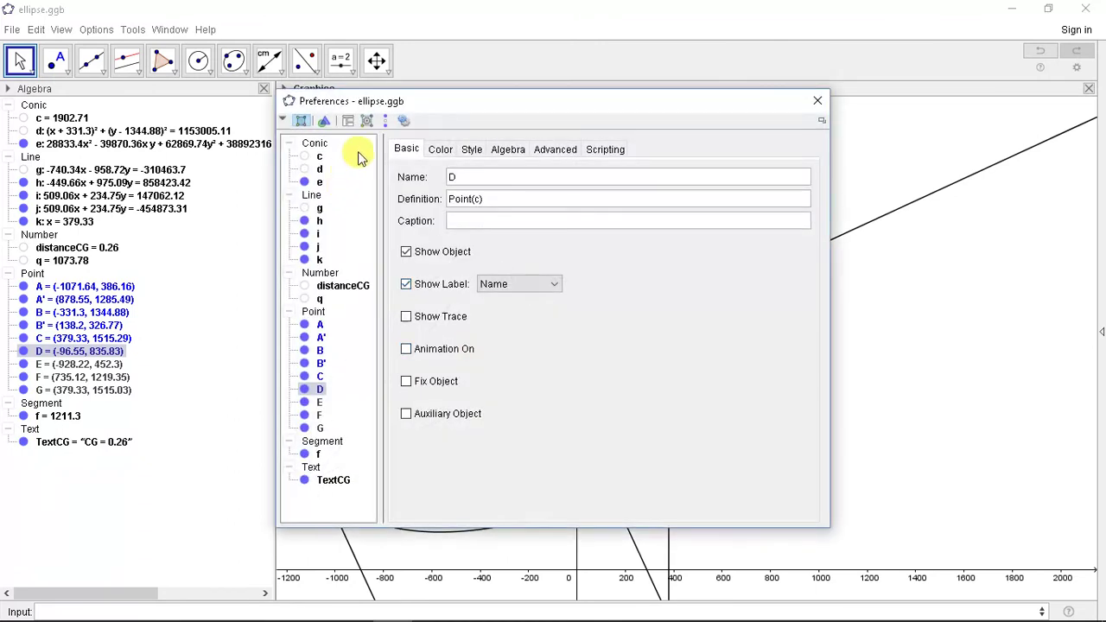
pyautogui.click(507, 150)
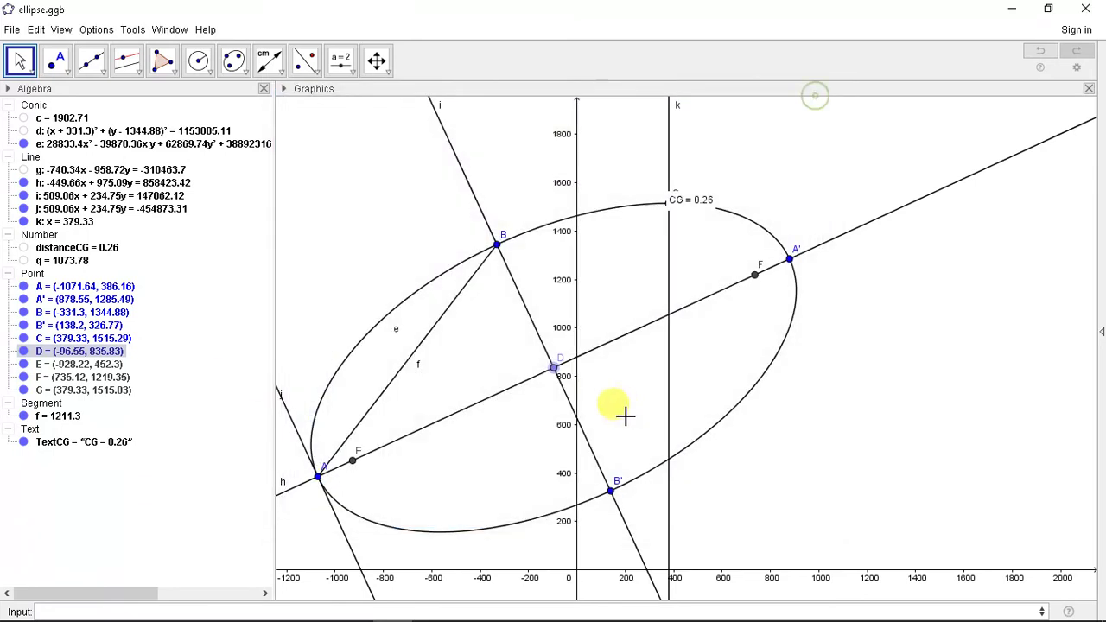
# Close D's properties and drag the CG = 0 label below and right of G
pyautogui.click(815, 103)
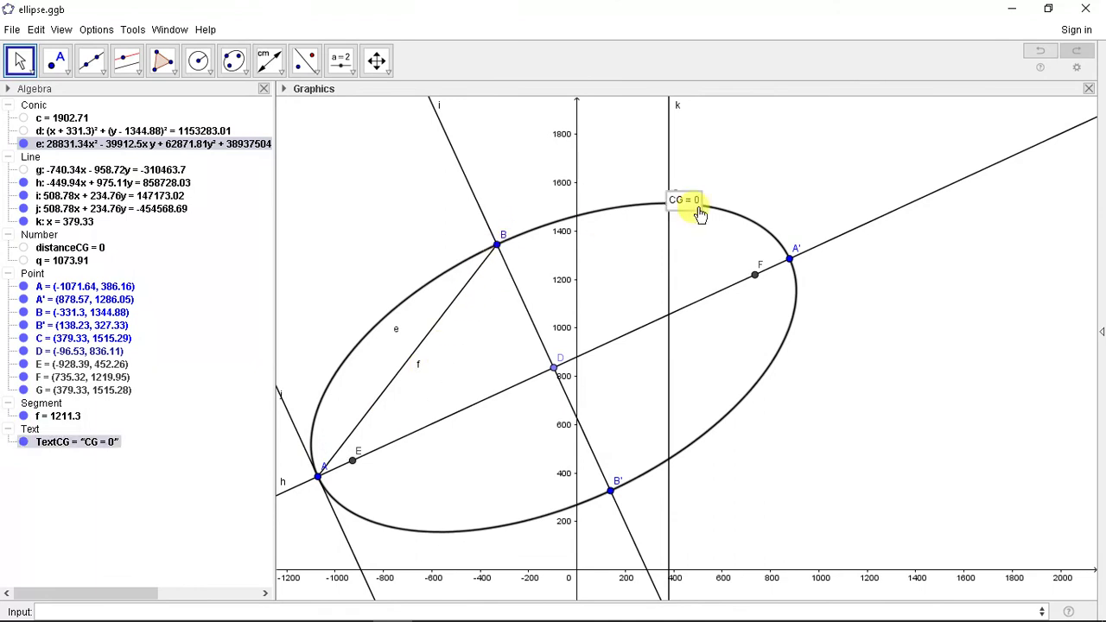
pyautogui.moveTo(687, 214); pyautogui.dragTo(705, 251)
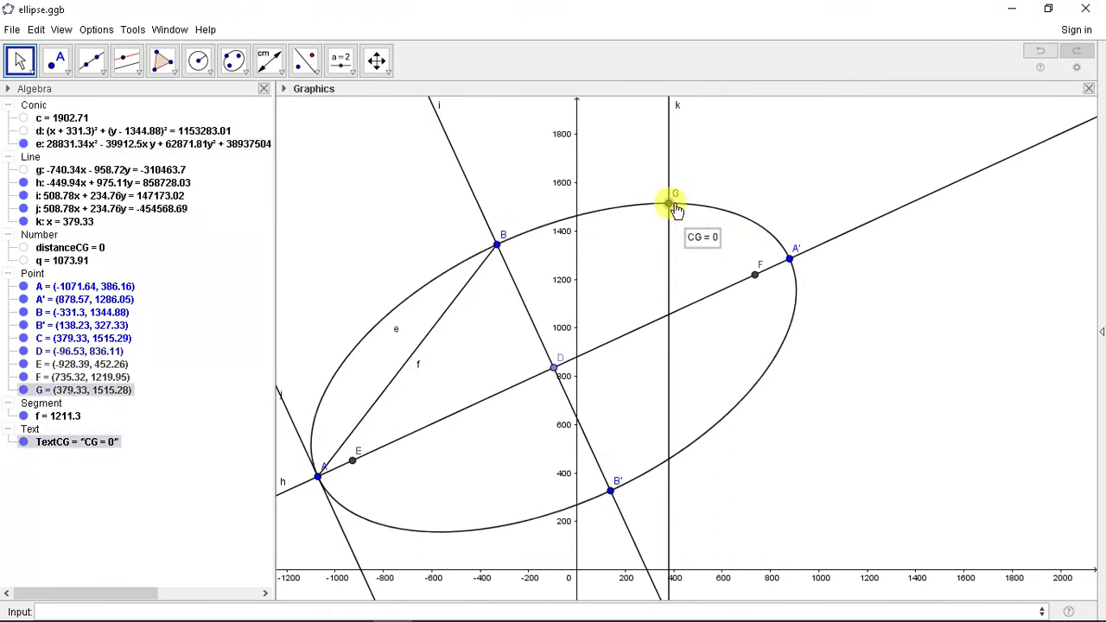